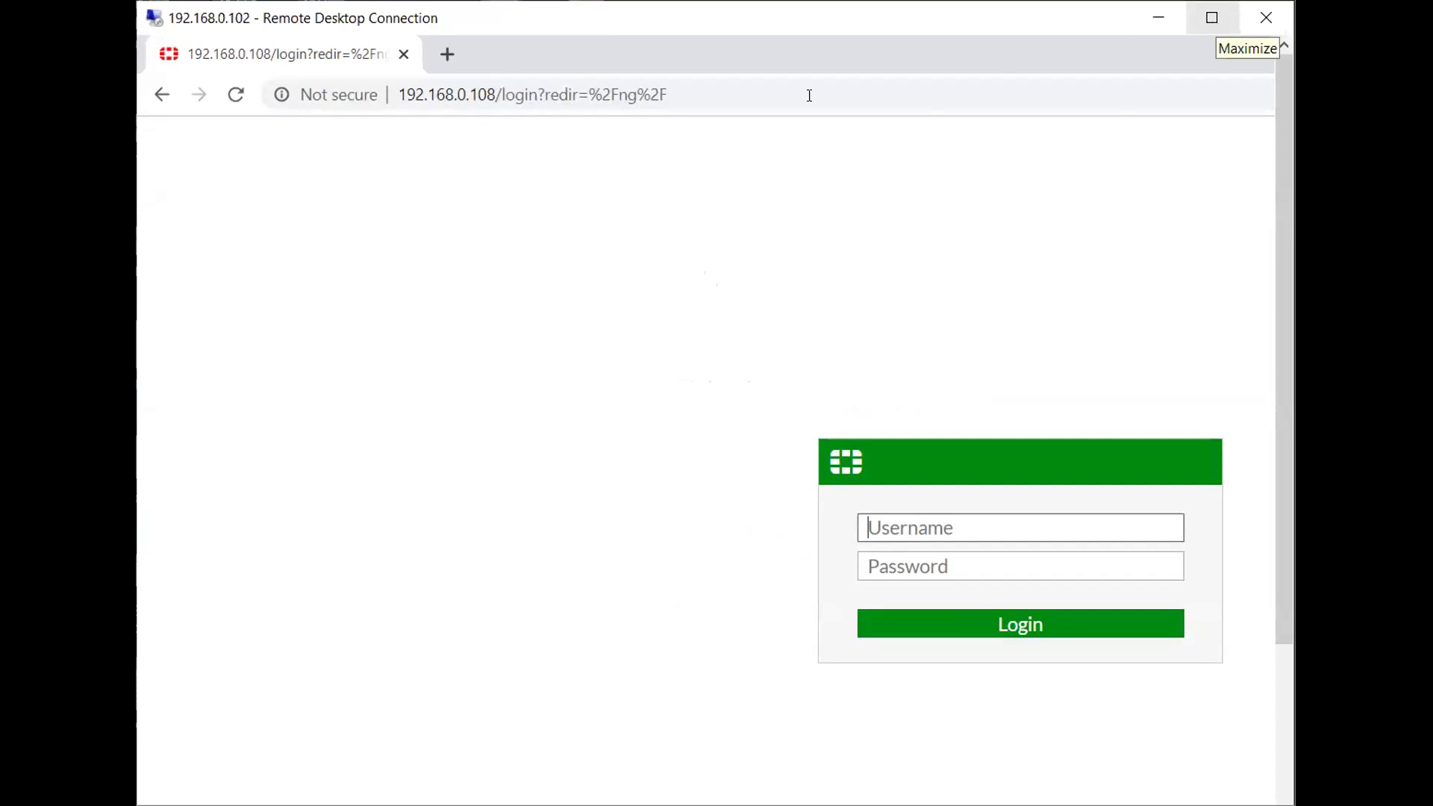
Maximize the Remote Desktop session to 192.168.0.102 so the FortiGate login page fills the screen.
click(1192, 22)
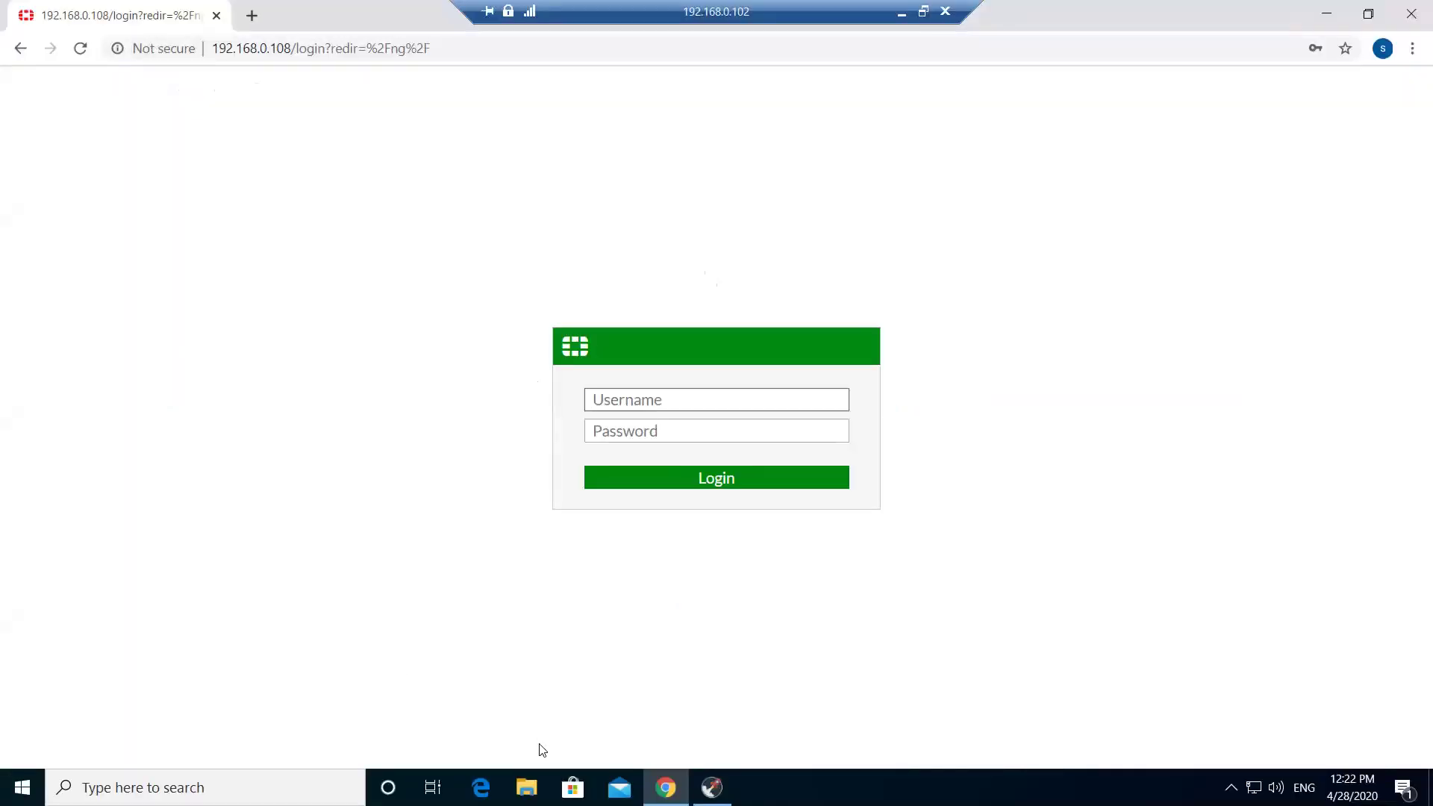
Open the connection details for Ethernet 8 from Network & Internet settings.
right_click(1254, 788)
click(1256, 761)
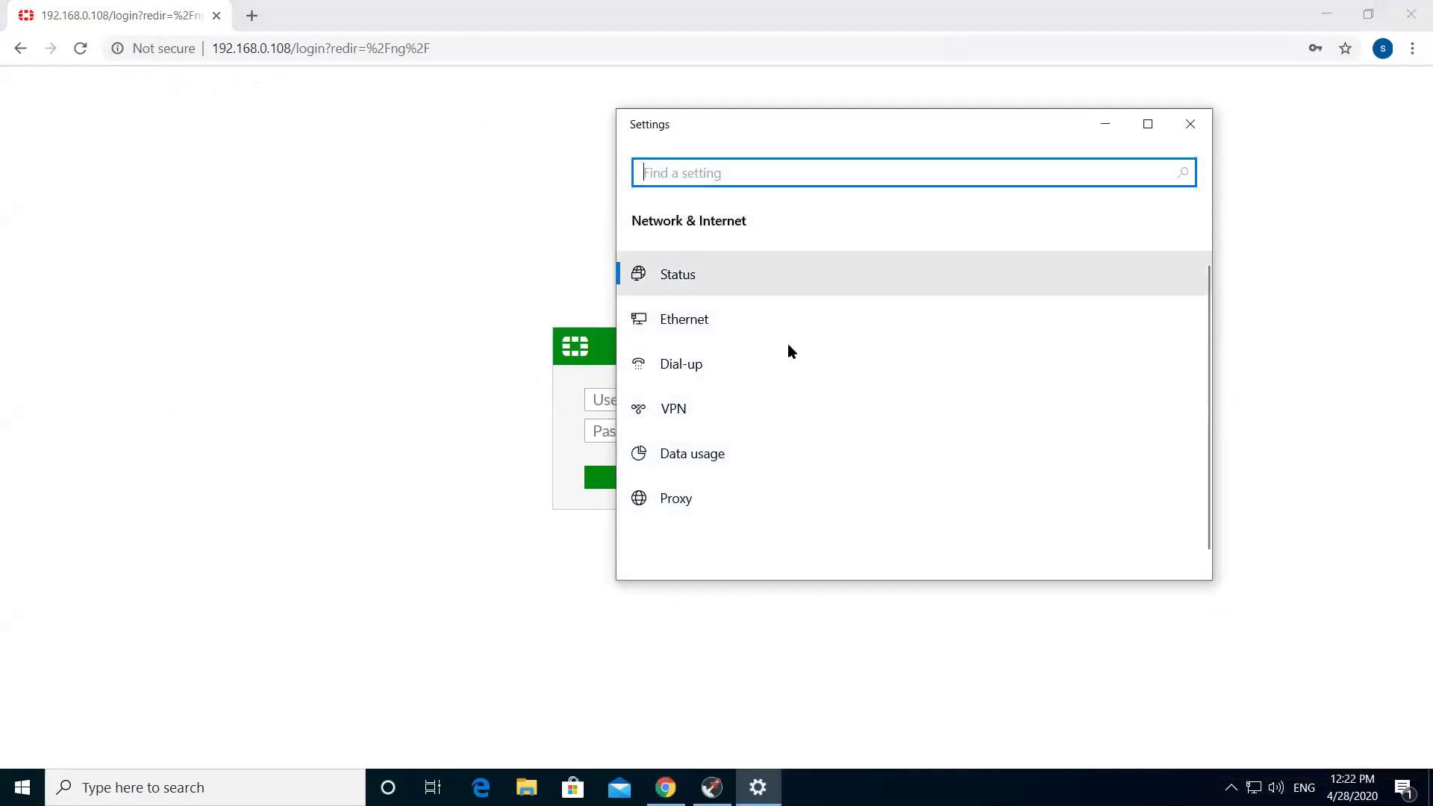
click(833, 315)
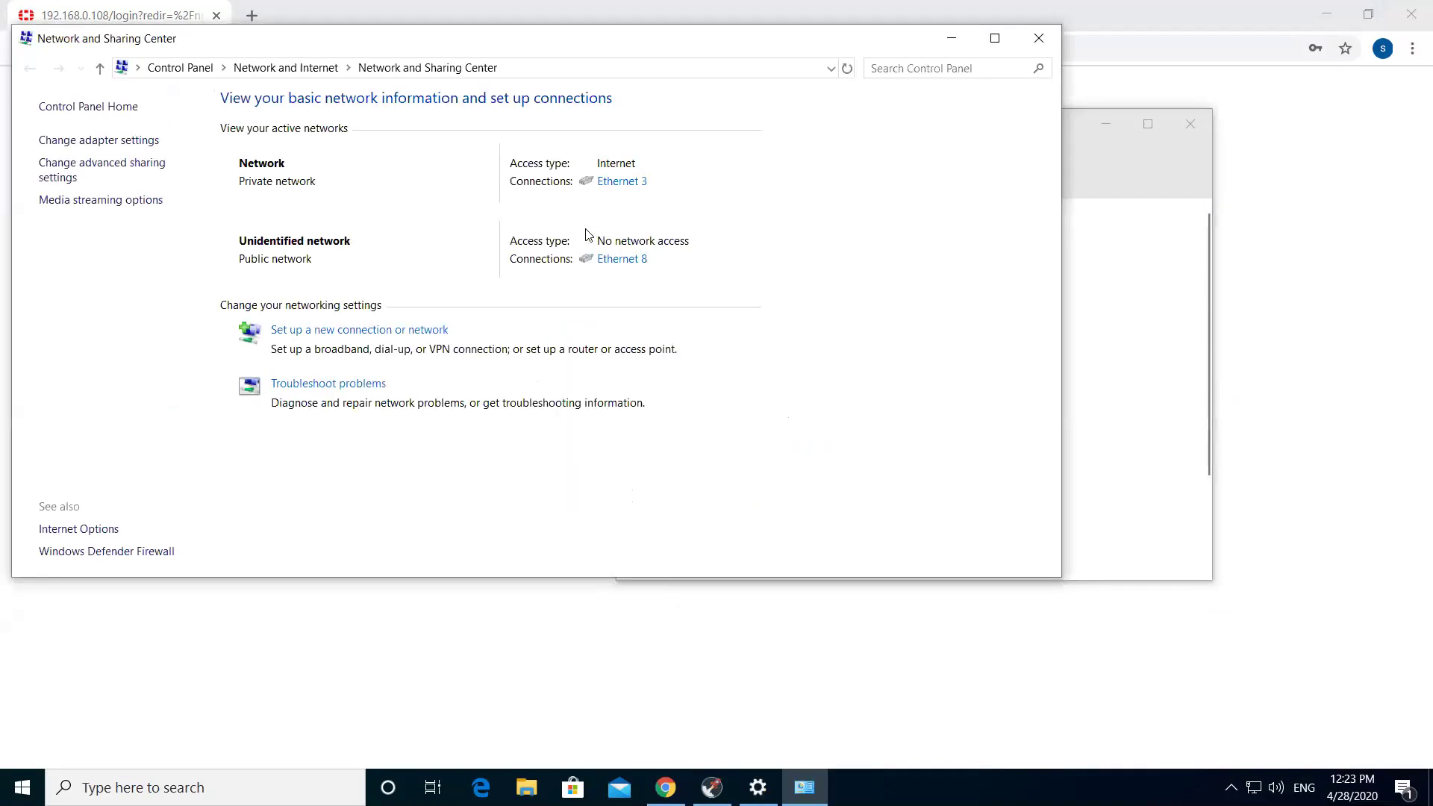
click(615, 264)
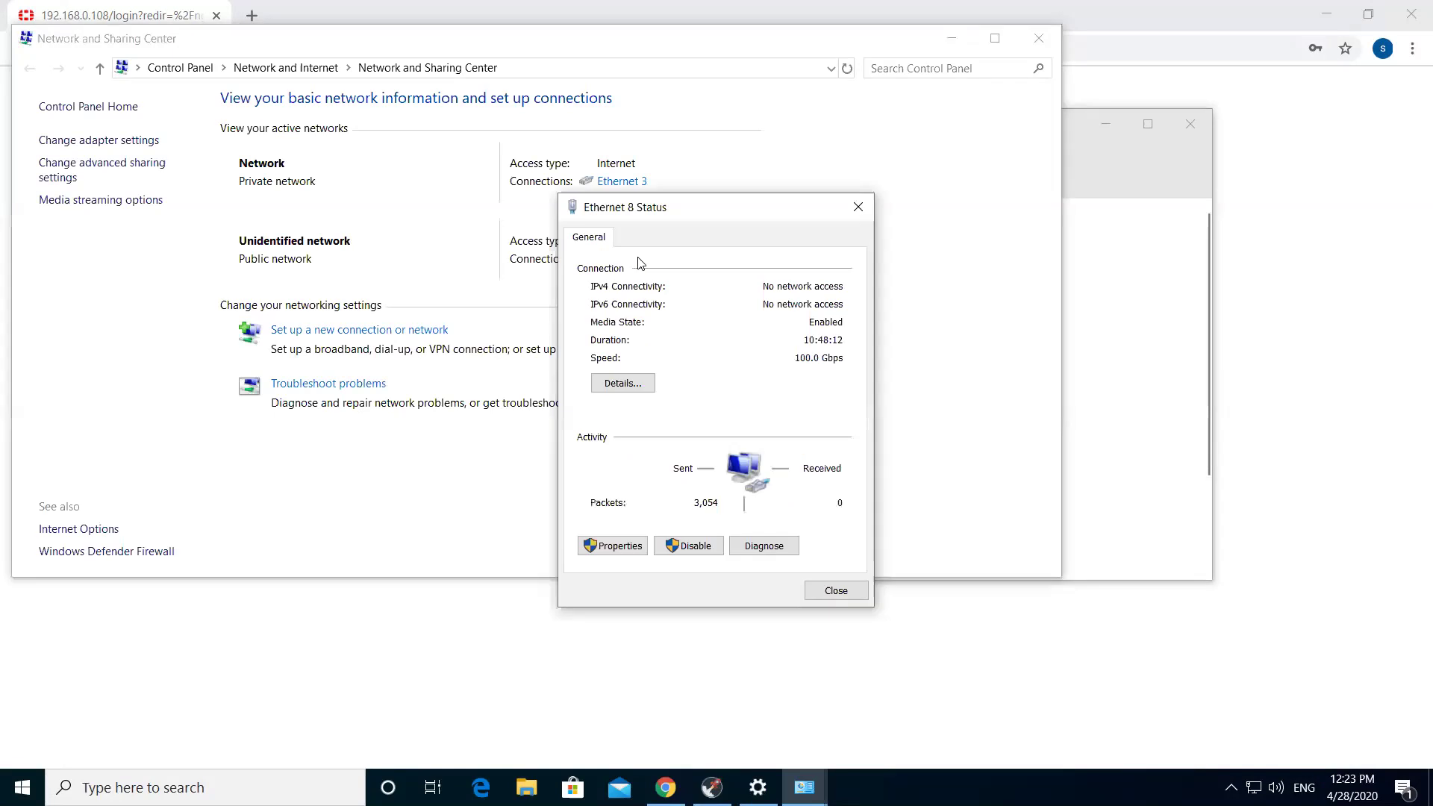
click(648, 383)
Confirm Ethernet 8 has only autoconfiguration address 169.254.67.123, then close the status windows.
click(719, 364)
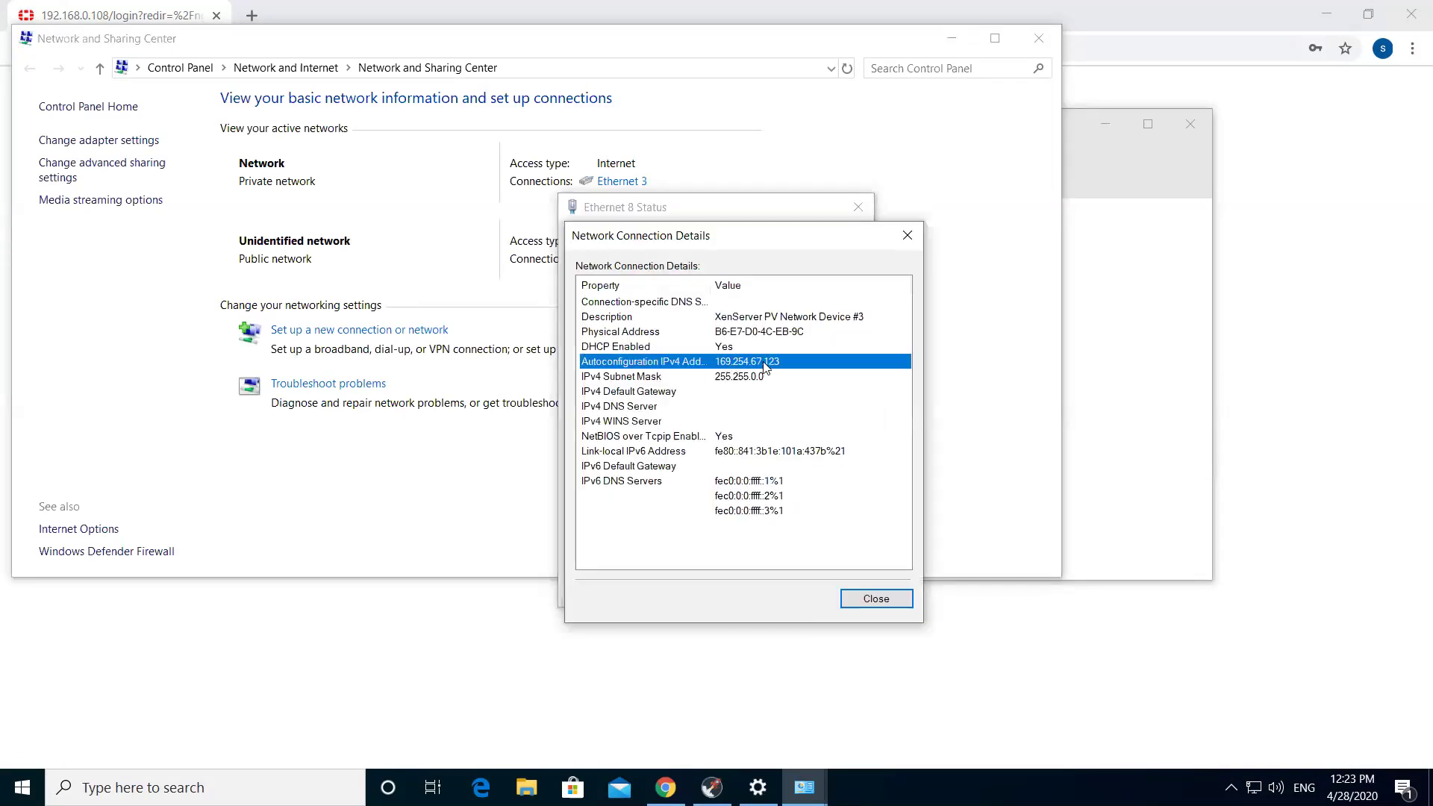
click(755, 374)
click(772, 362)
click(763, 373)
click(765, 364)
click(763, 370)
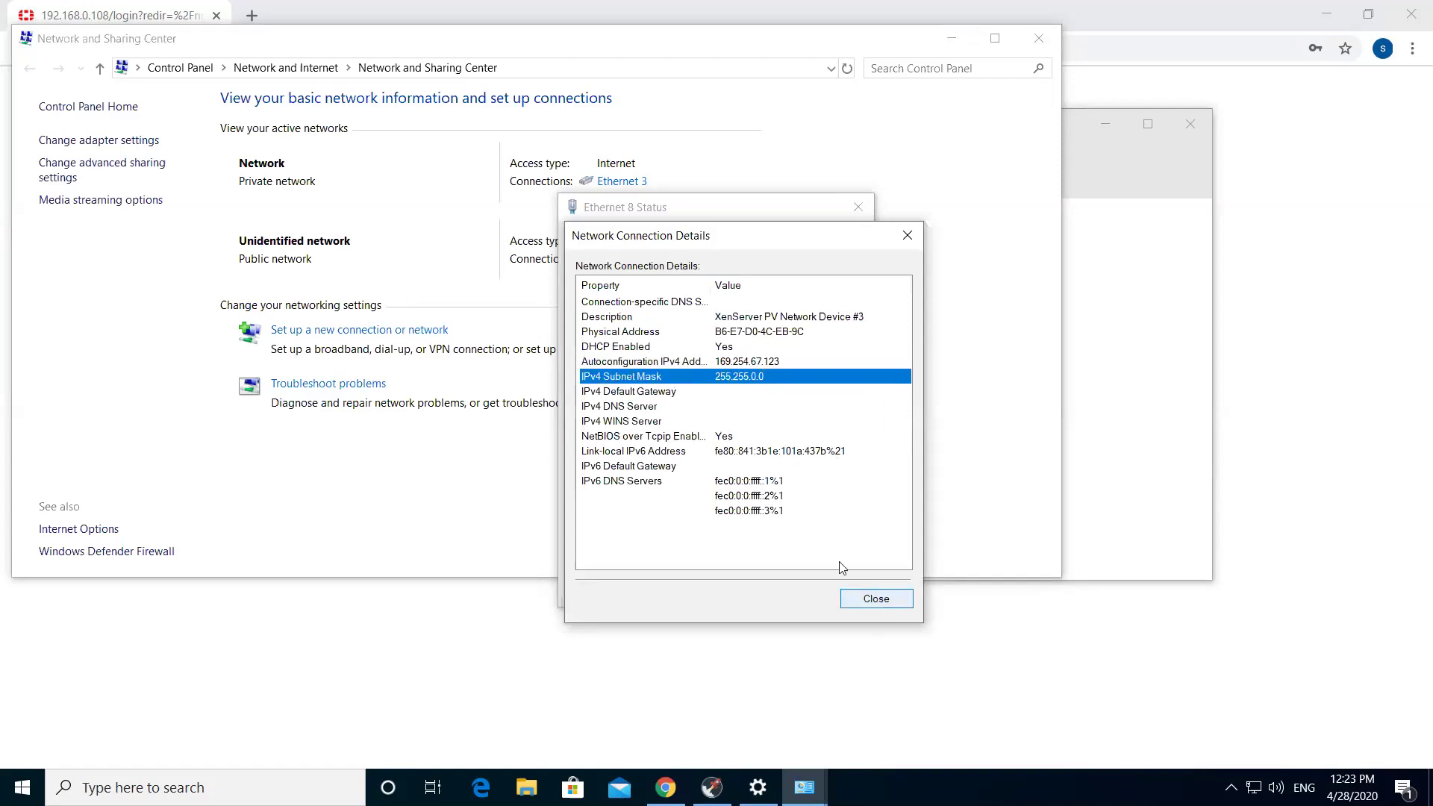
drag(719, 247, 709, 247)
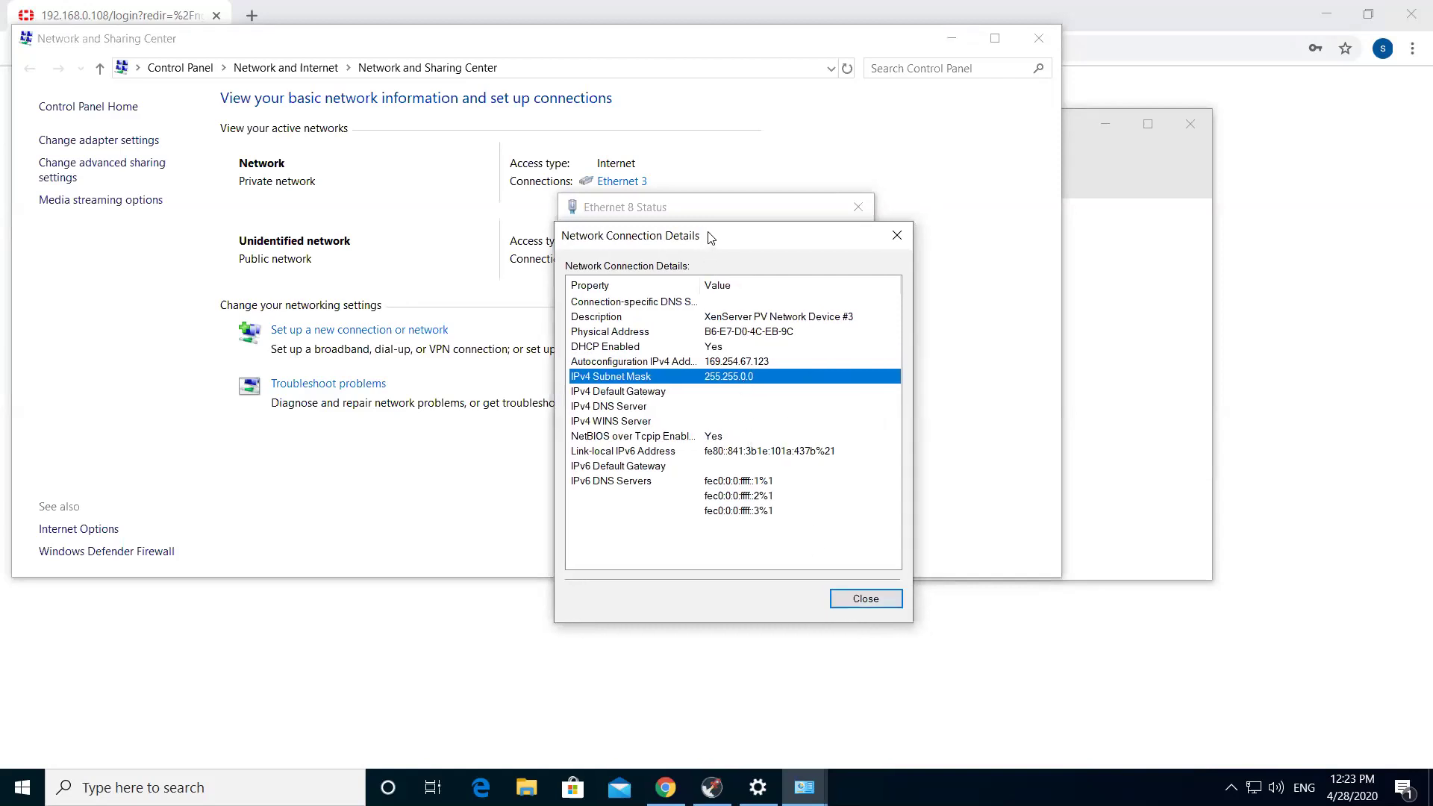
drag(710, 238, 714, 237)
click(866, 600)
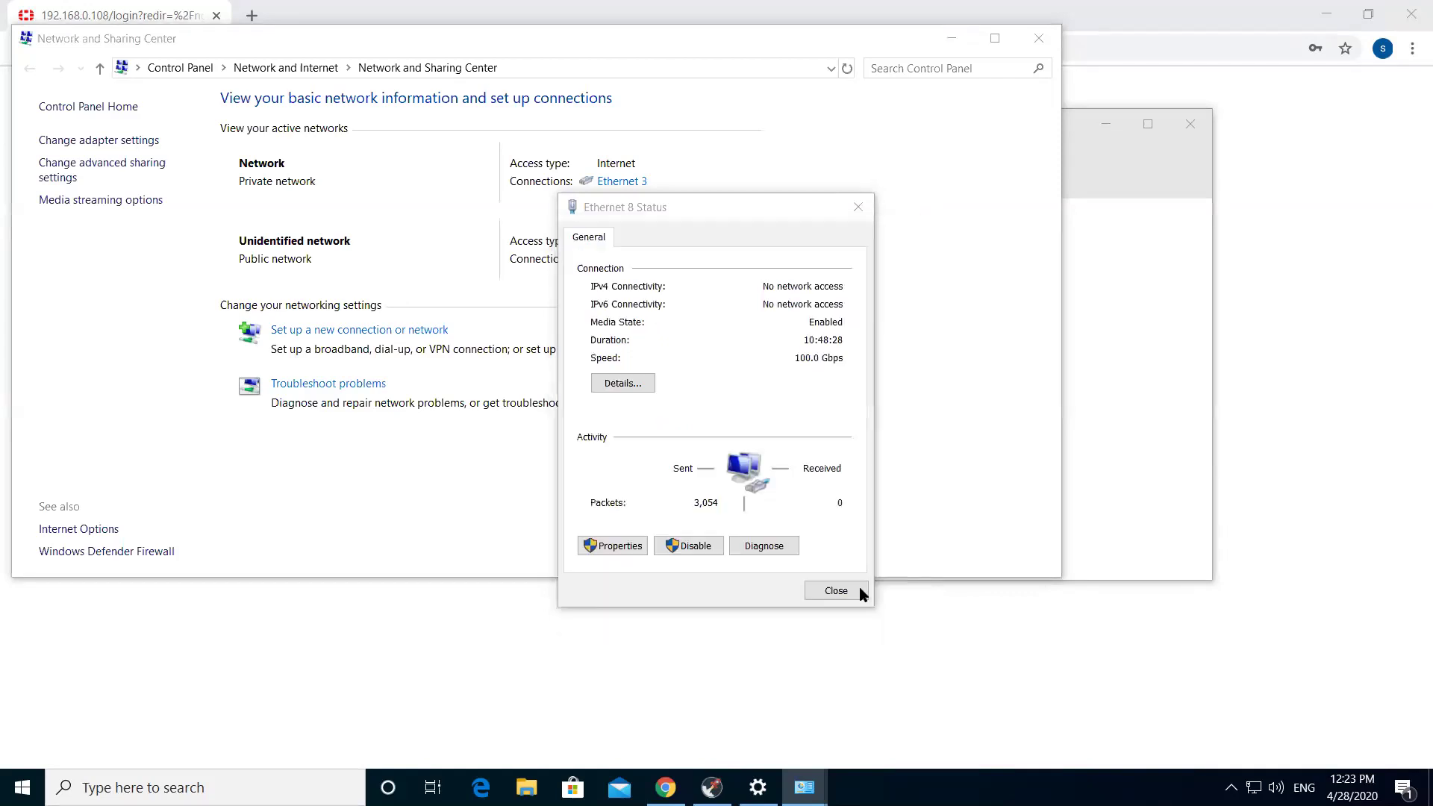
click(840, 588)
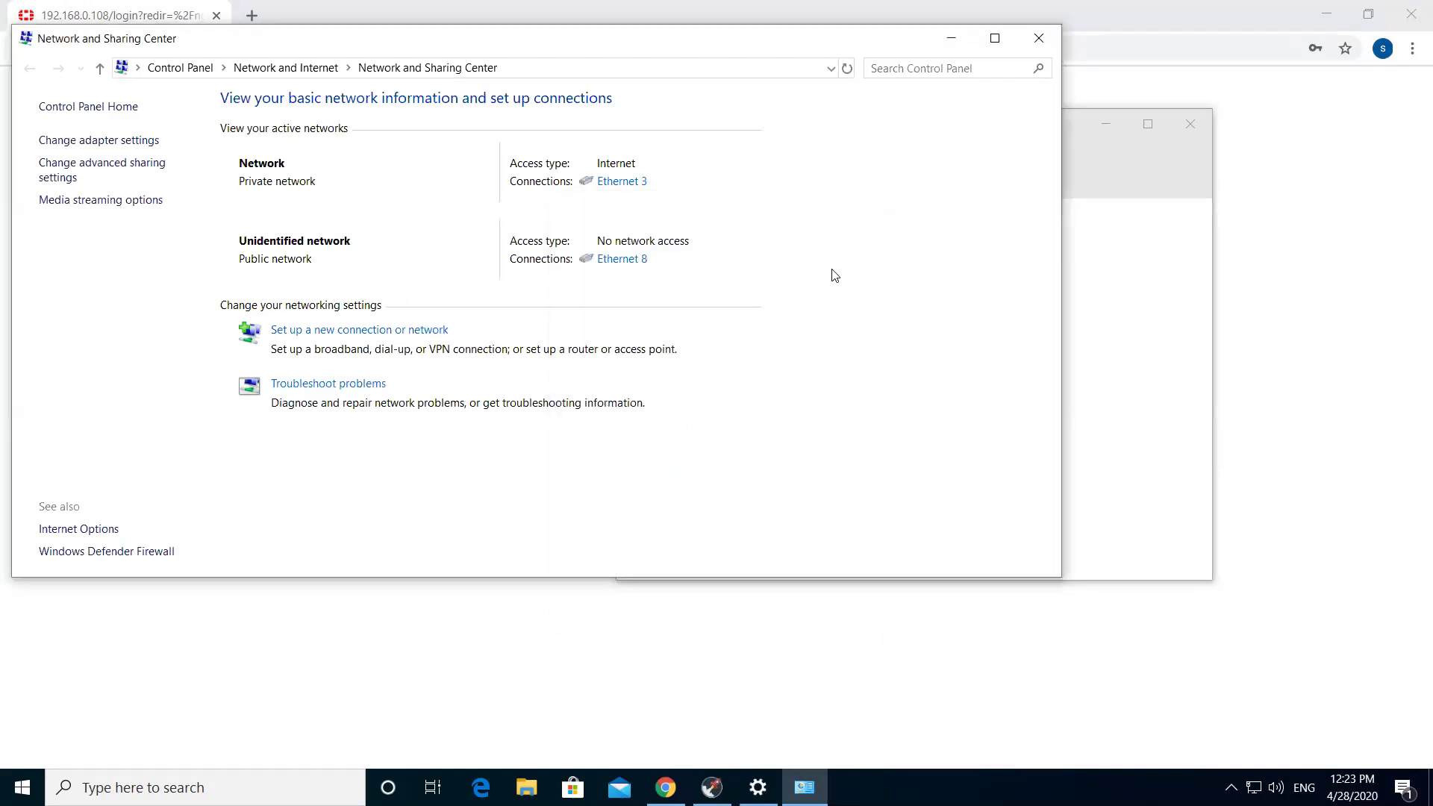
click(948, 39)
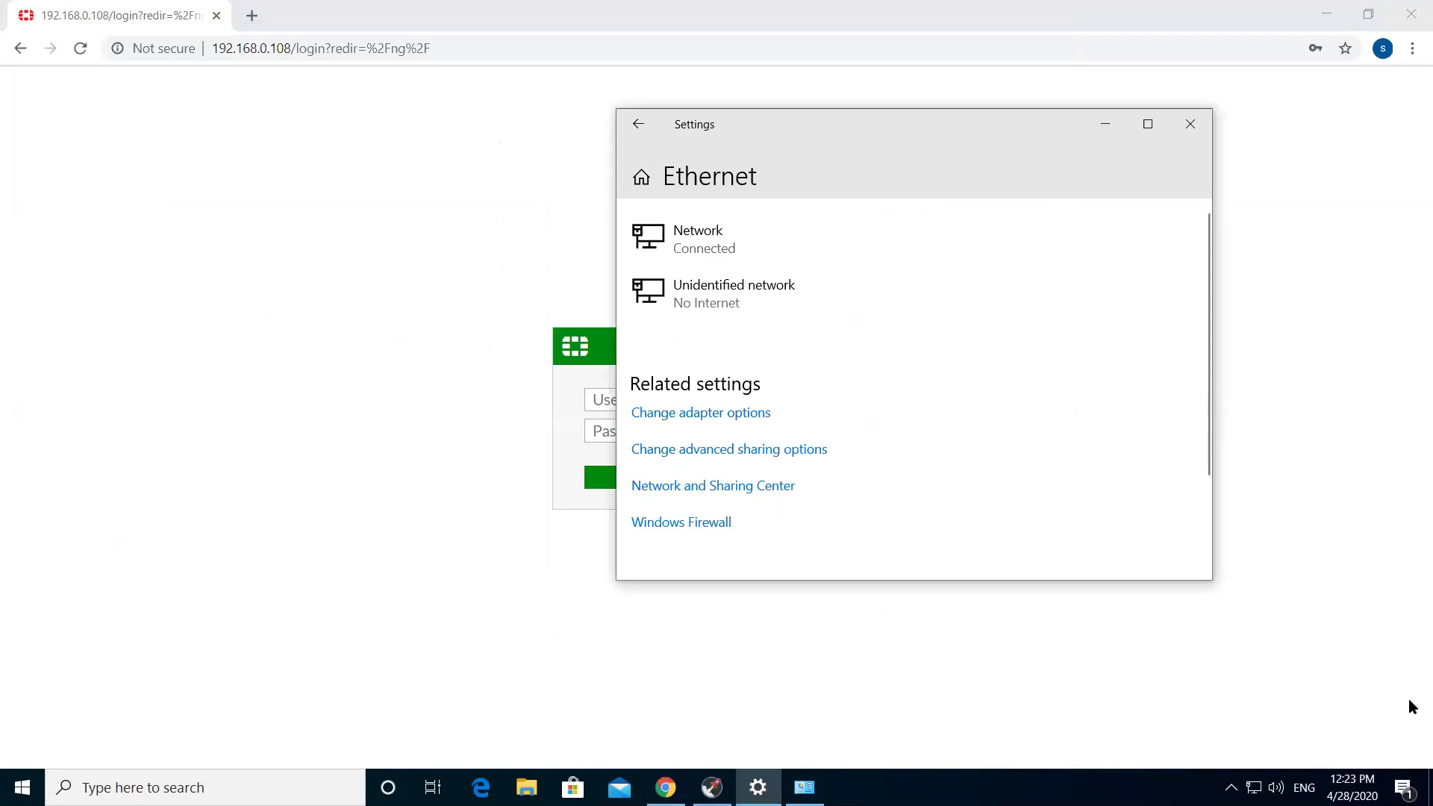
Sign in to the FortiGate web GUI with the saved administrator credentials.
click(1195, 128)
click(644, 401)
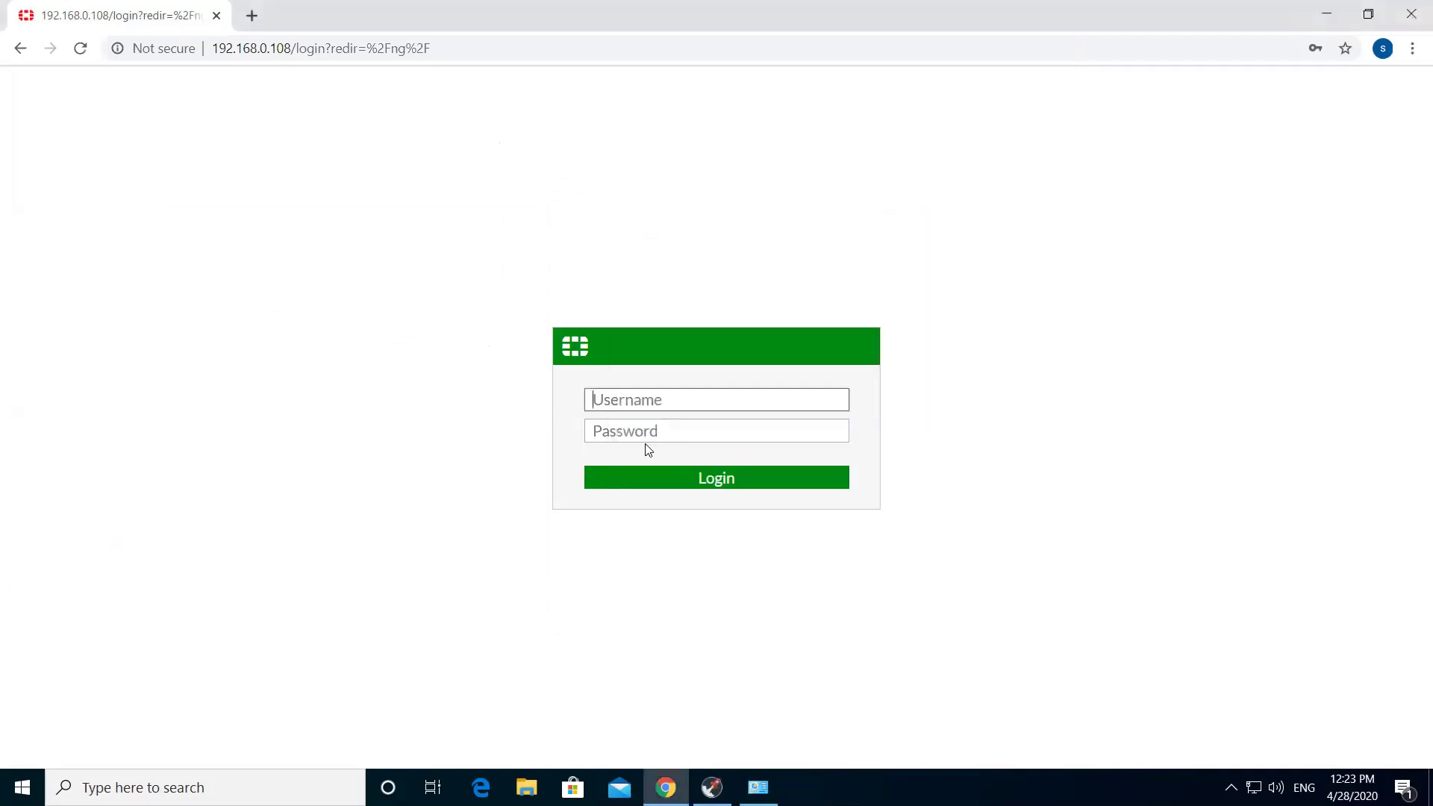
click(637, 447)
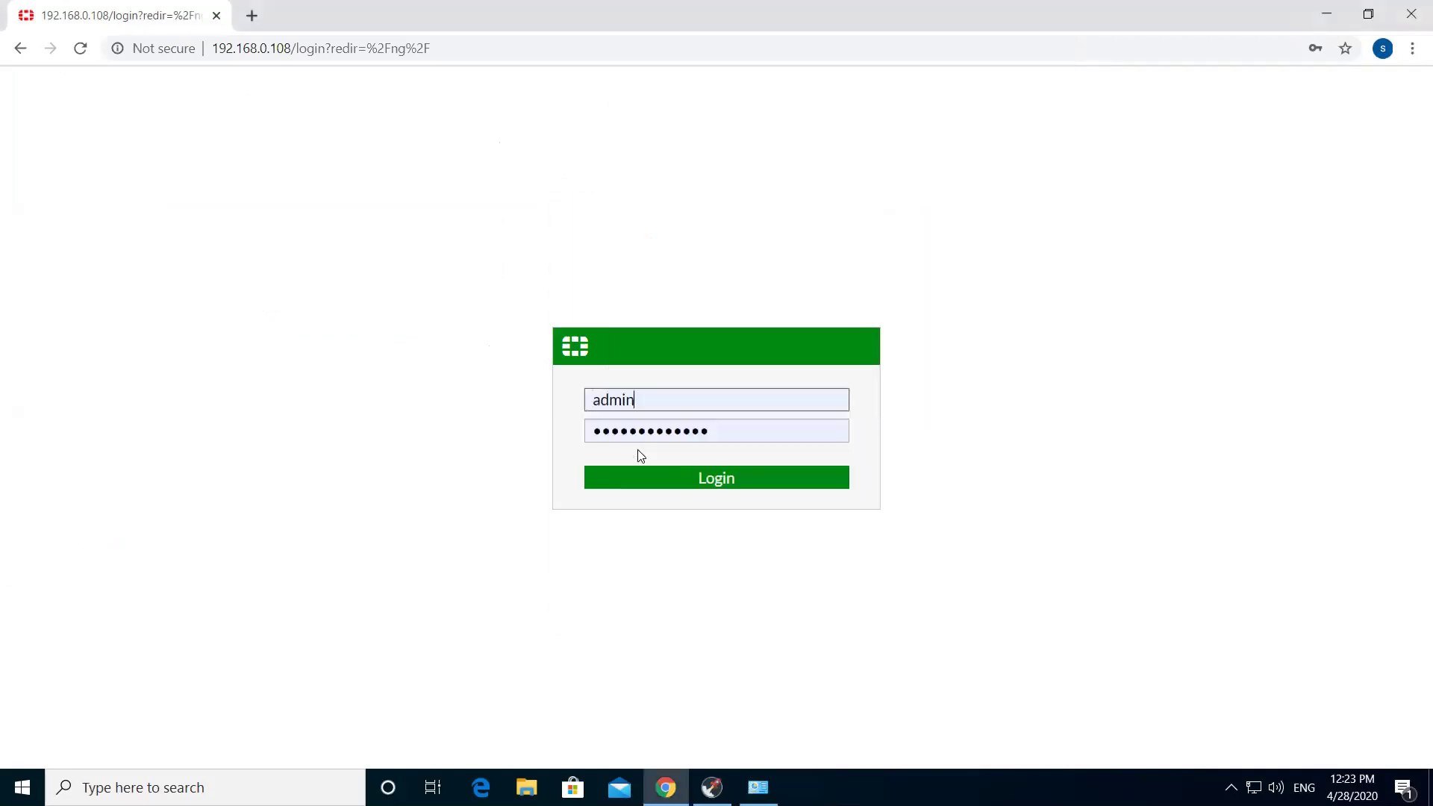
click(662, 486)
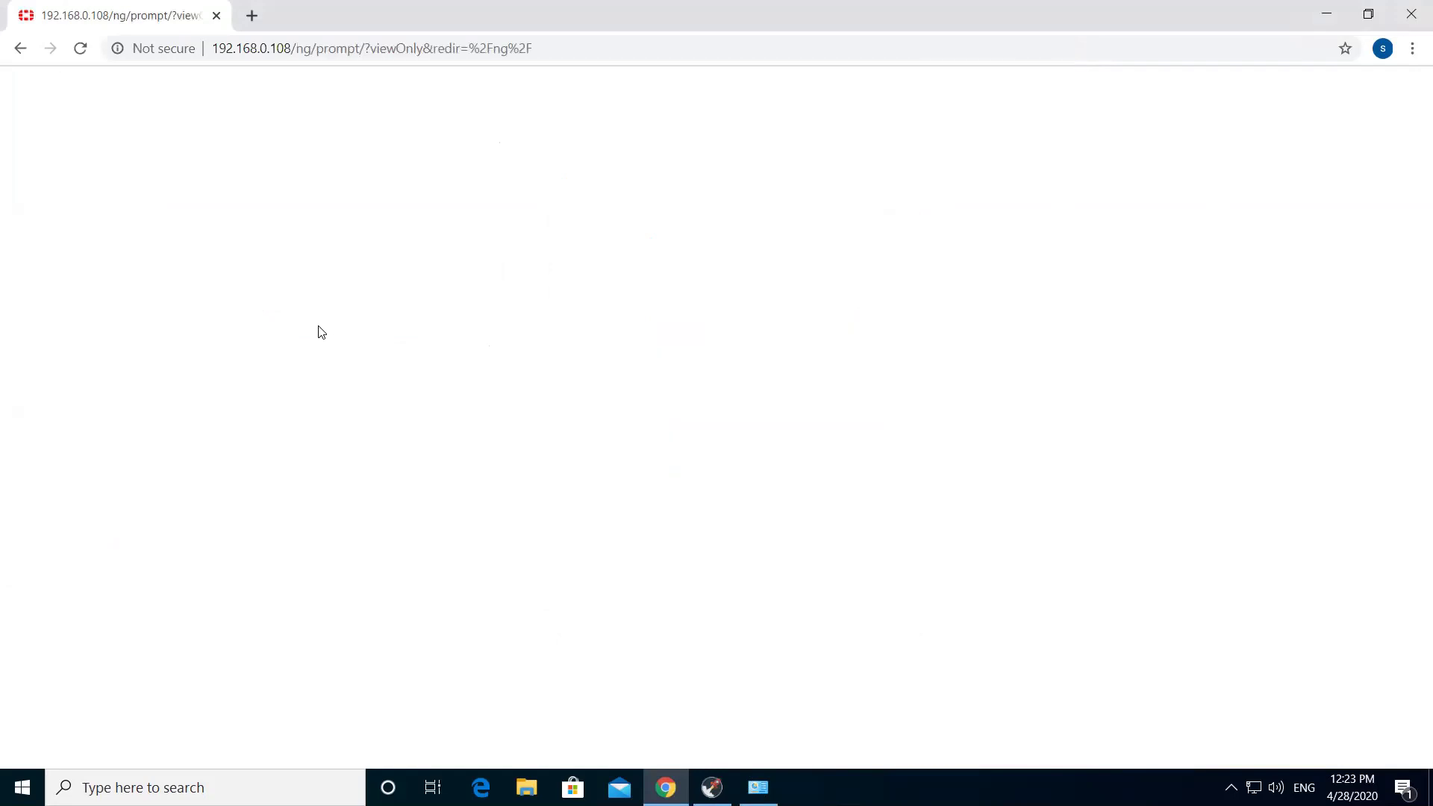
Postpone the file system check and setup prompts, and close Network and Sharing Center.
click(785, 508)
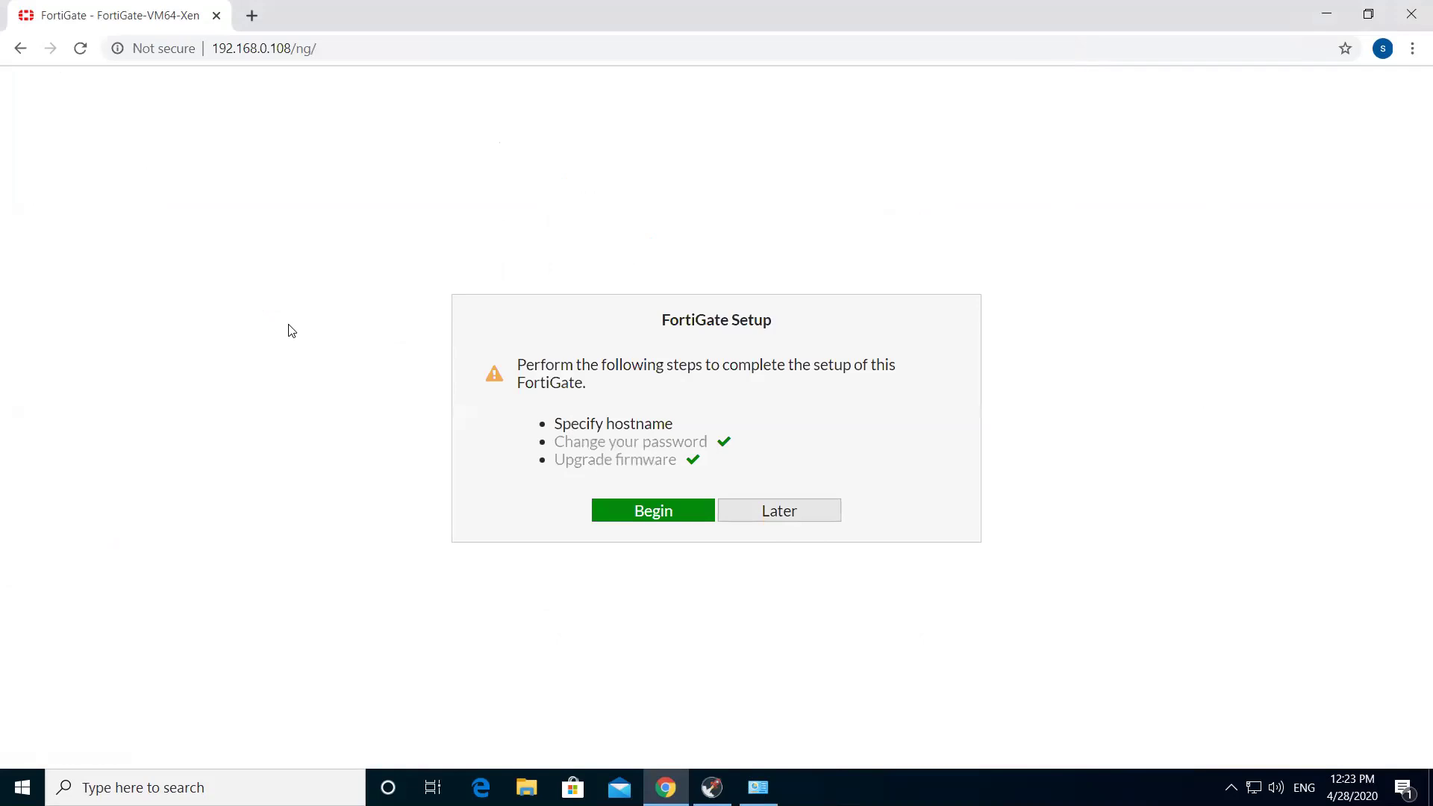
key(Escape)
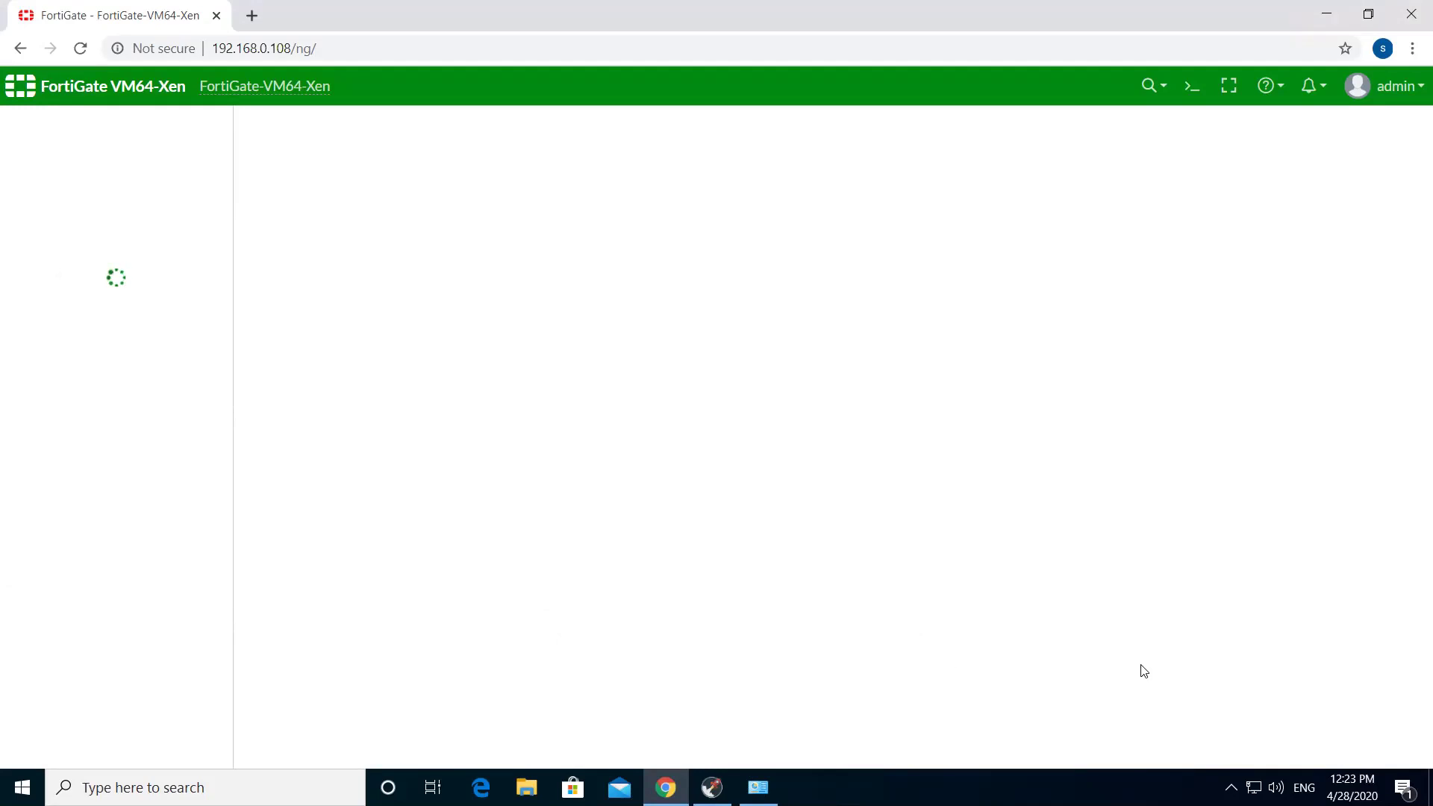
click(758, 788)
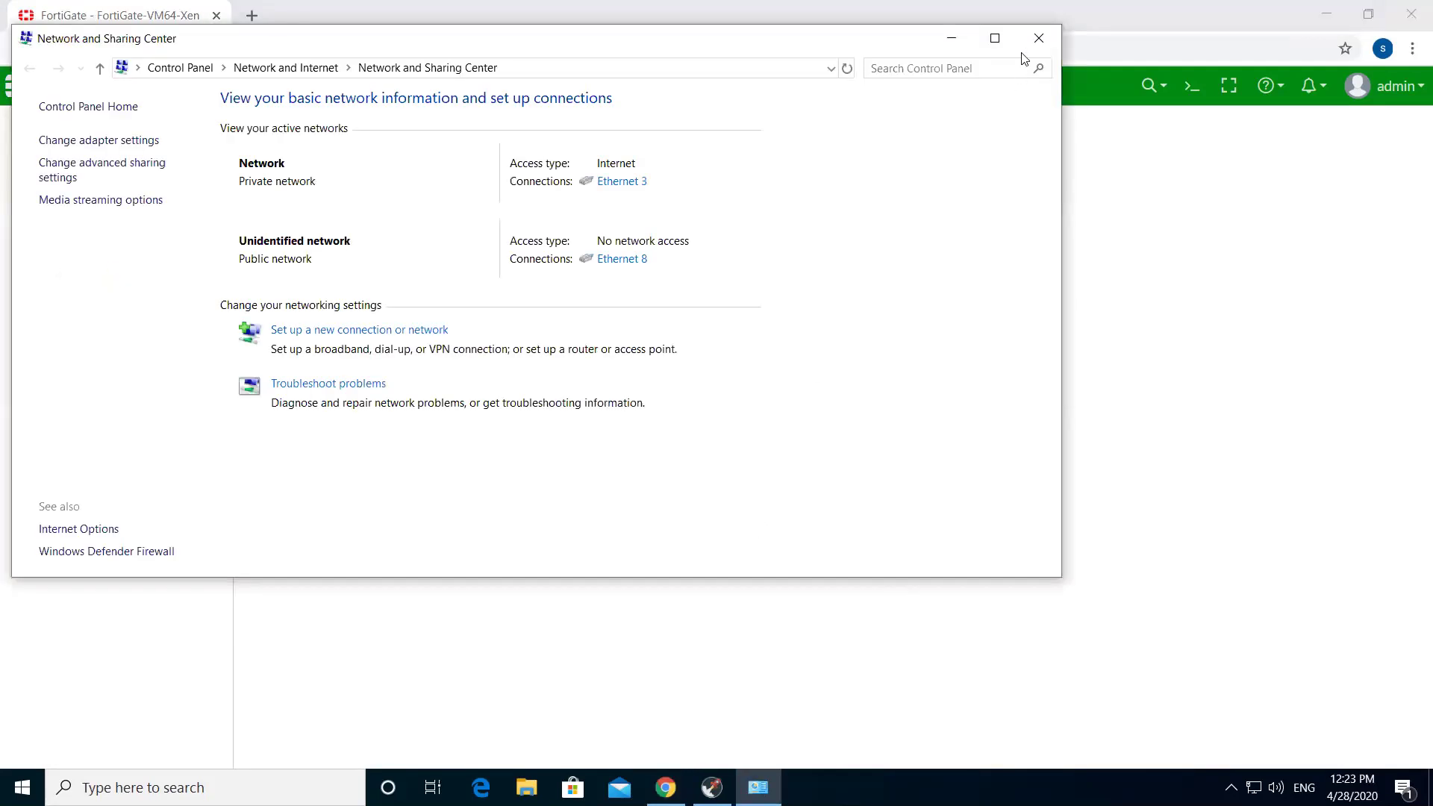
click(1039, 38)
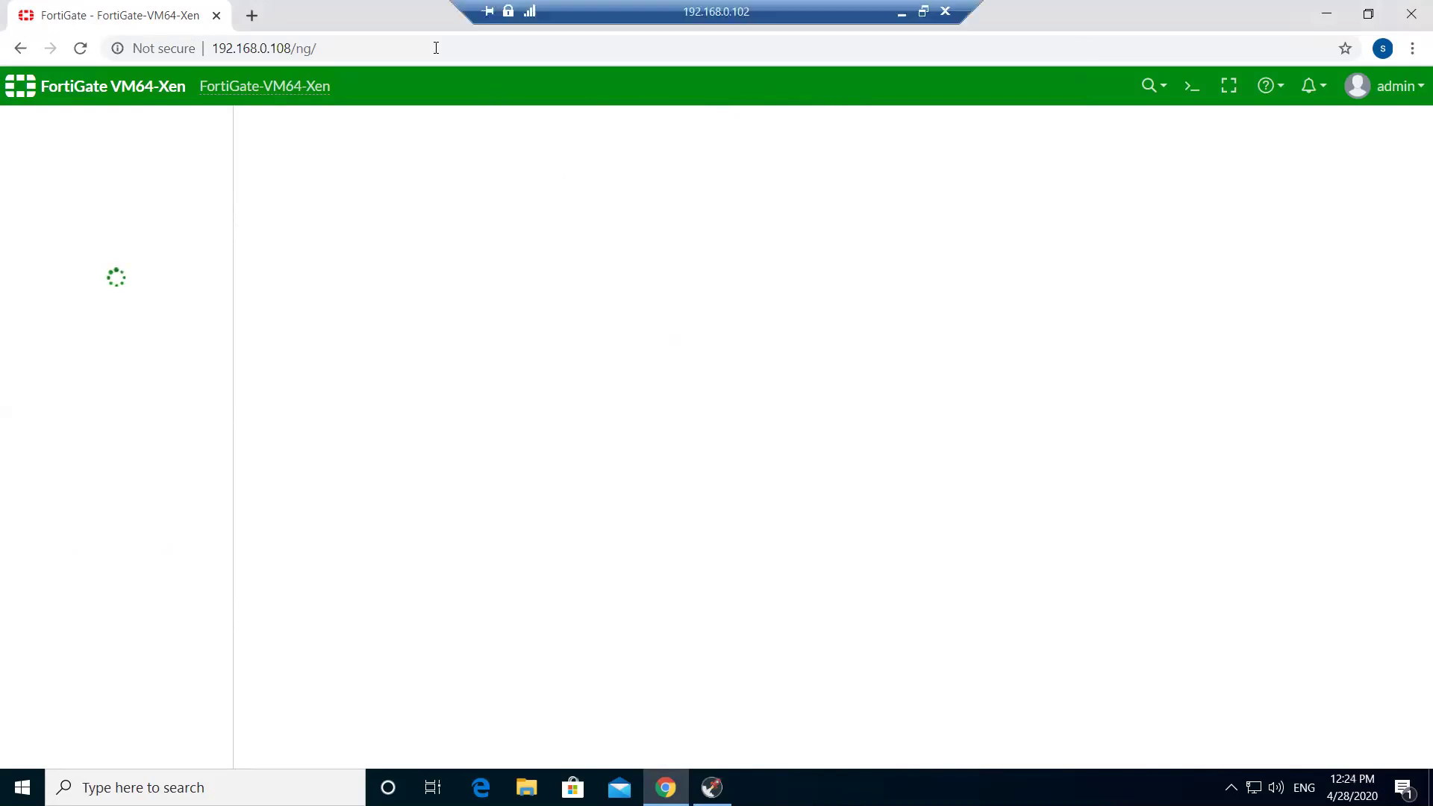
Go to the Network > Interfaces list in FortiGate.
click(88, 209)
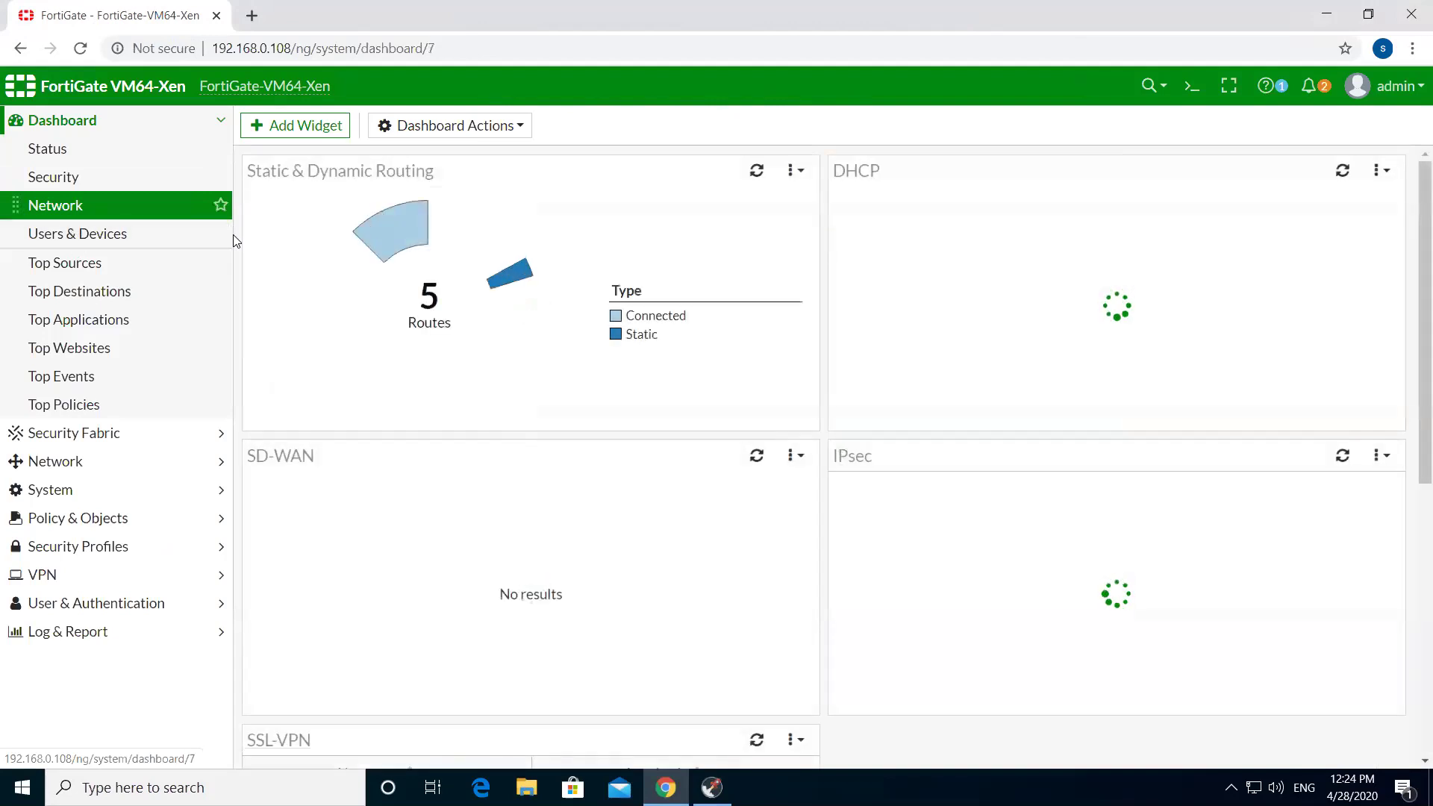
click(177, 121)
click(108, 179)
click(102, 214)
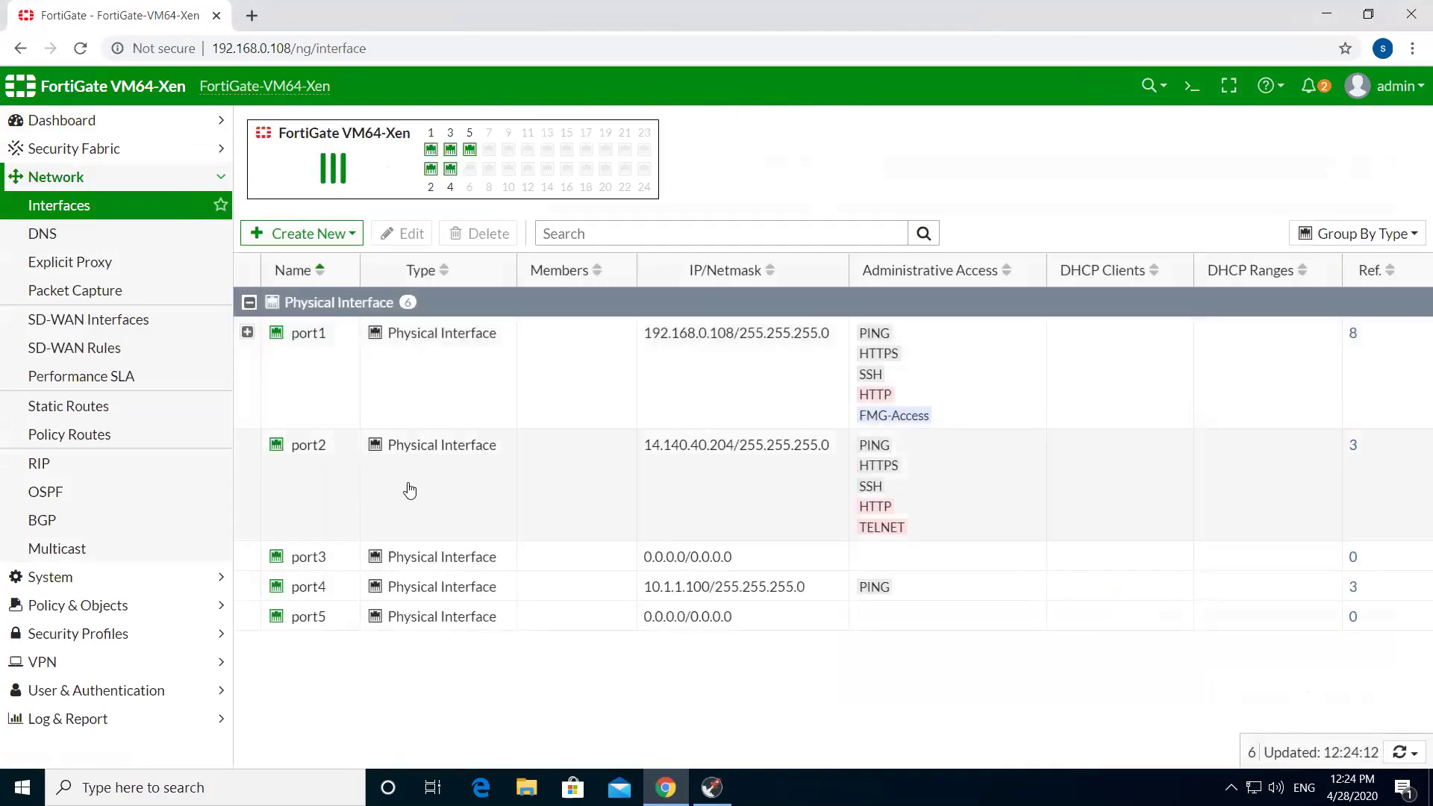
Select the port2 row (14.140.40.204/255.255.255.0) among the physical interfaces.
click(410, 490)
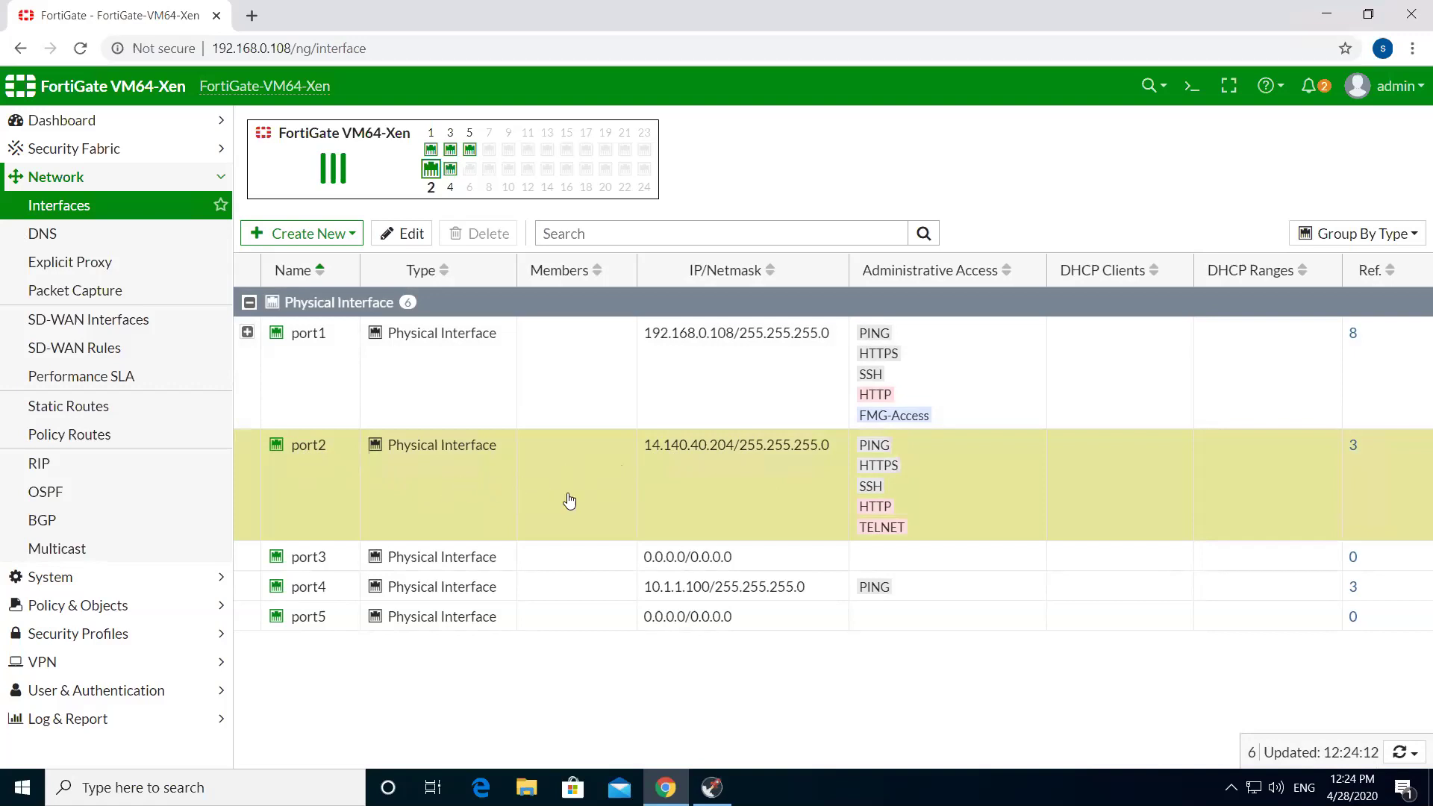
click(554, 592)
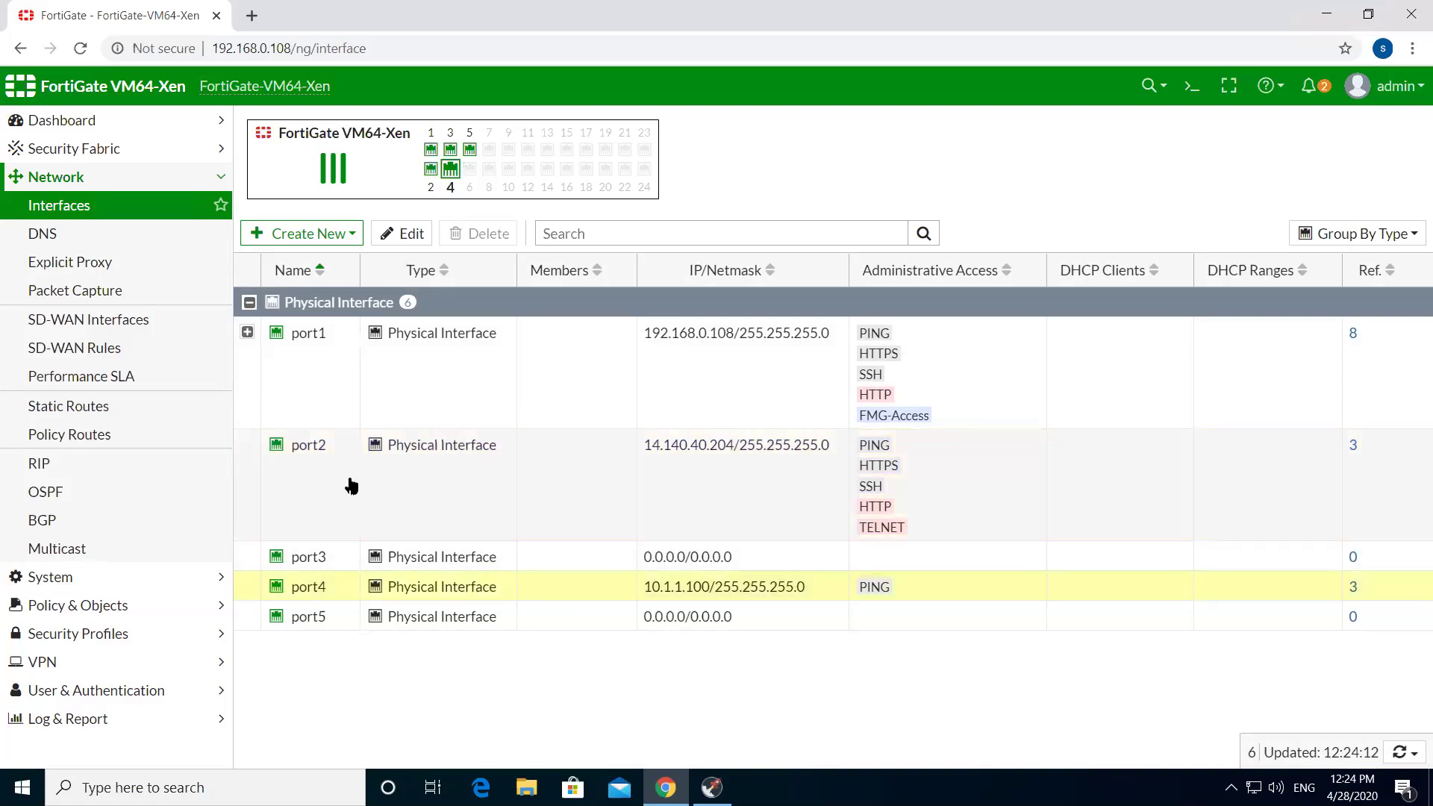
click(351, 486)
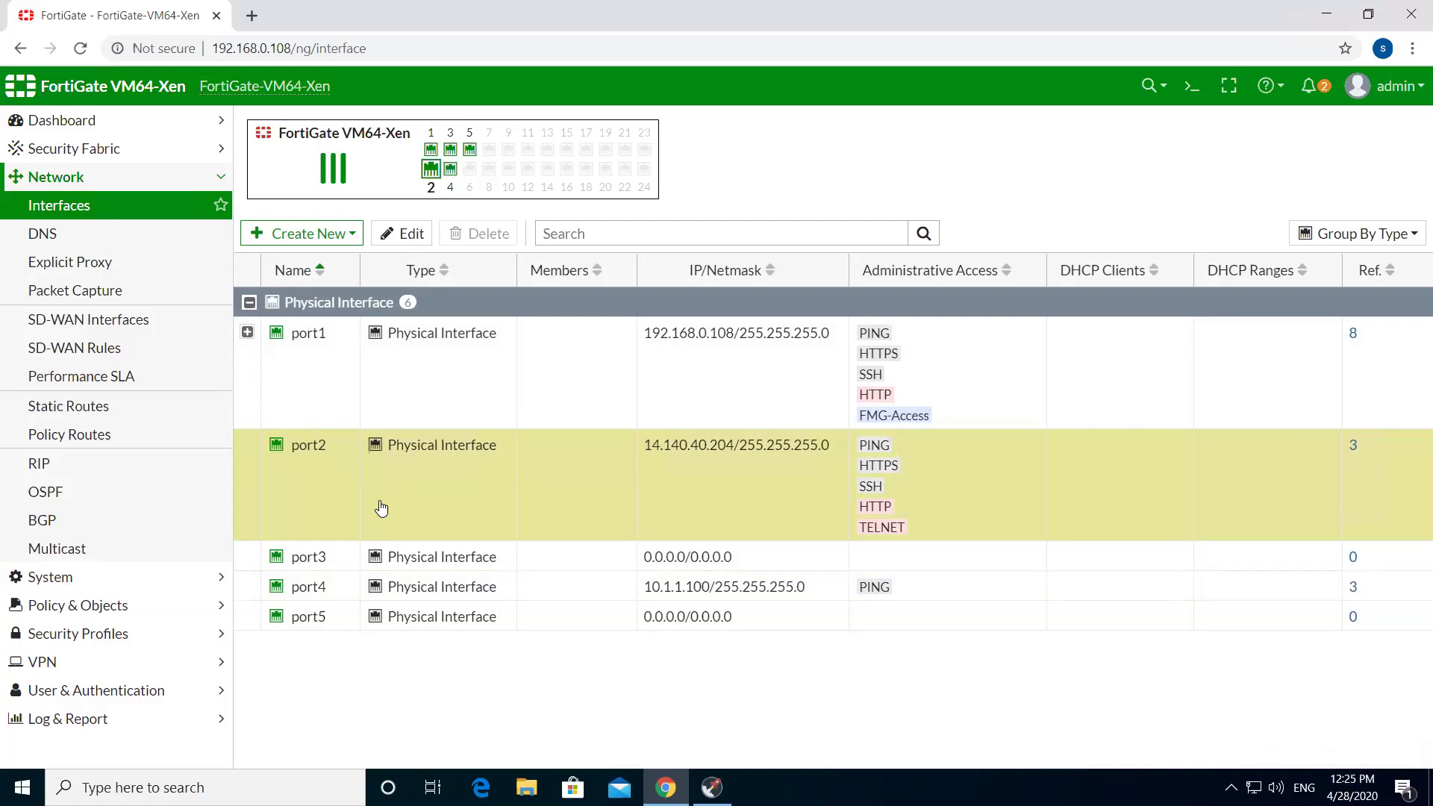
click(610, 590)
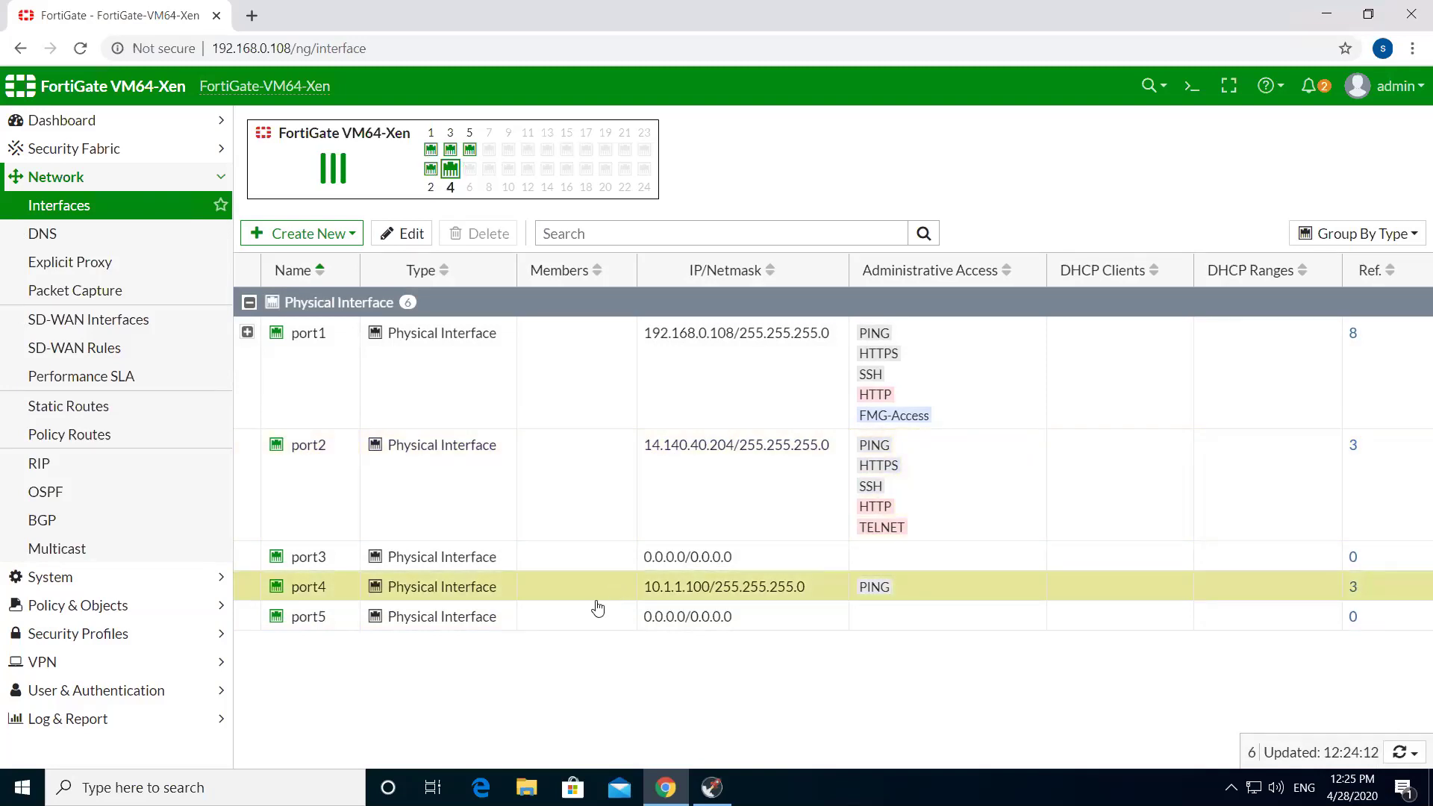
click(589, 565)
click(601, 595)
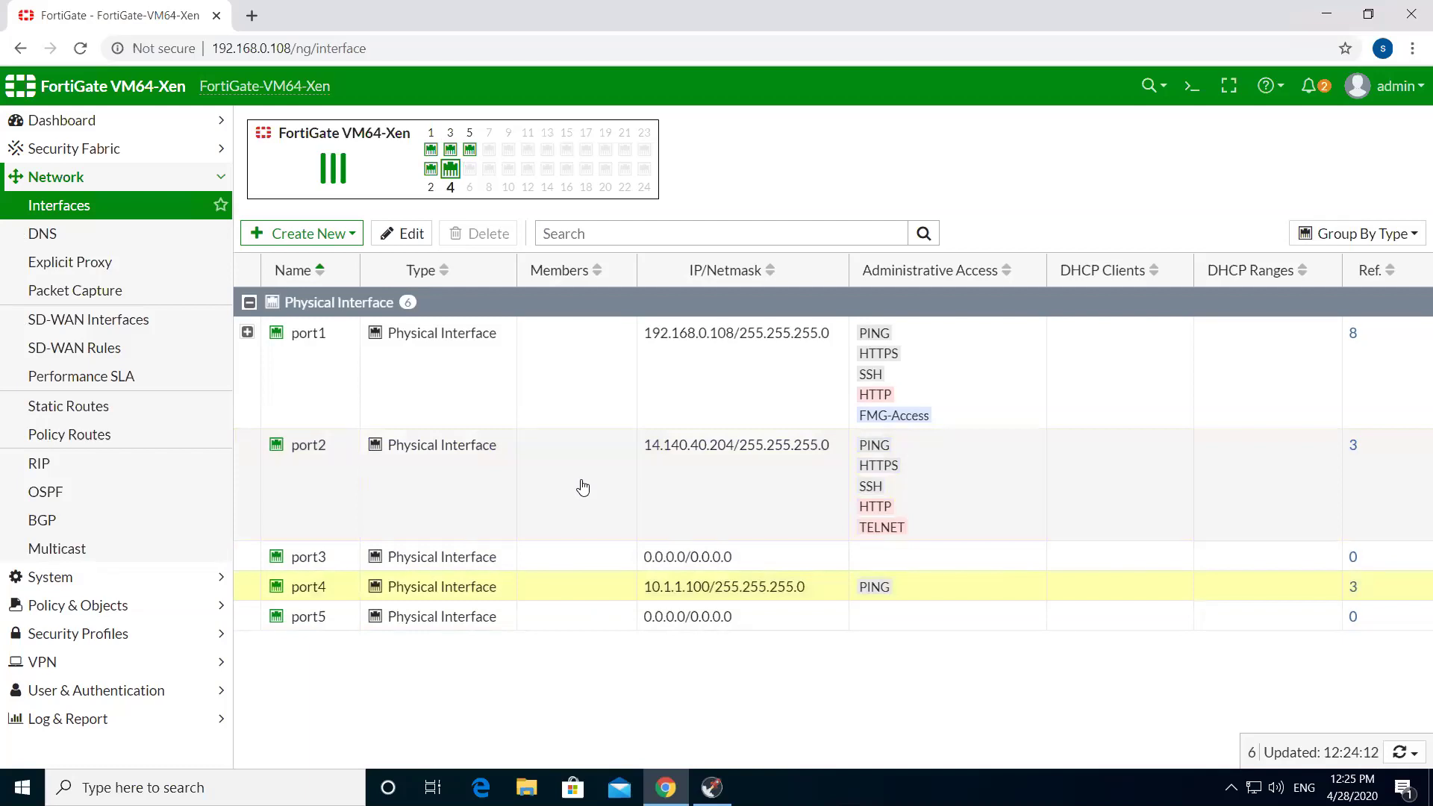
click(585, 487)
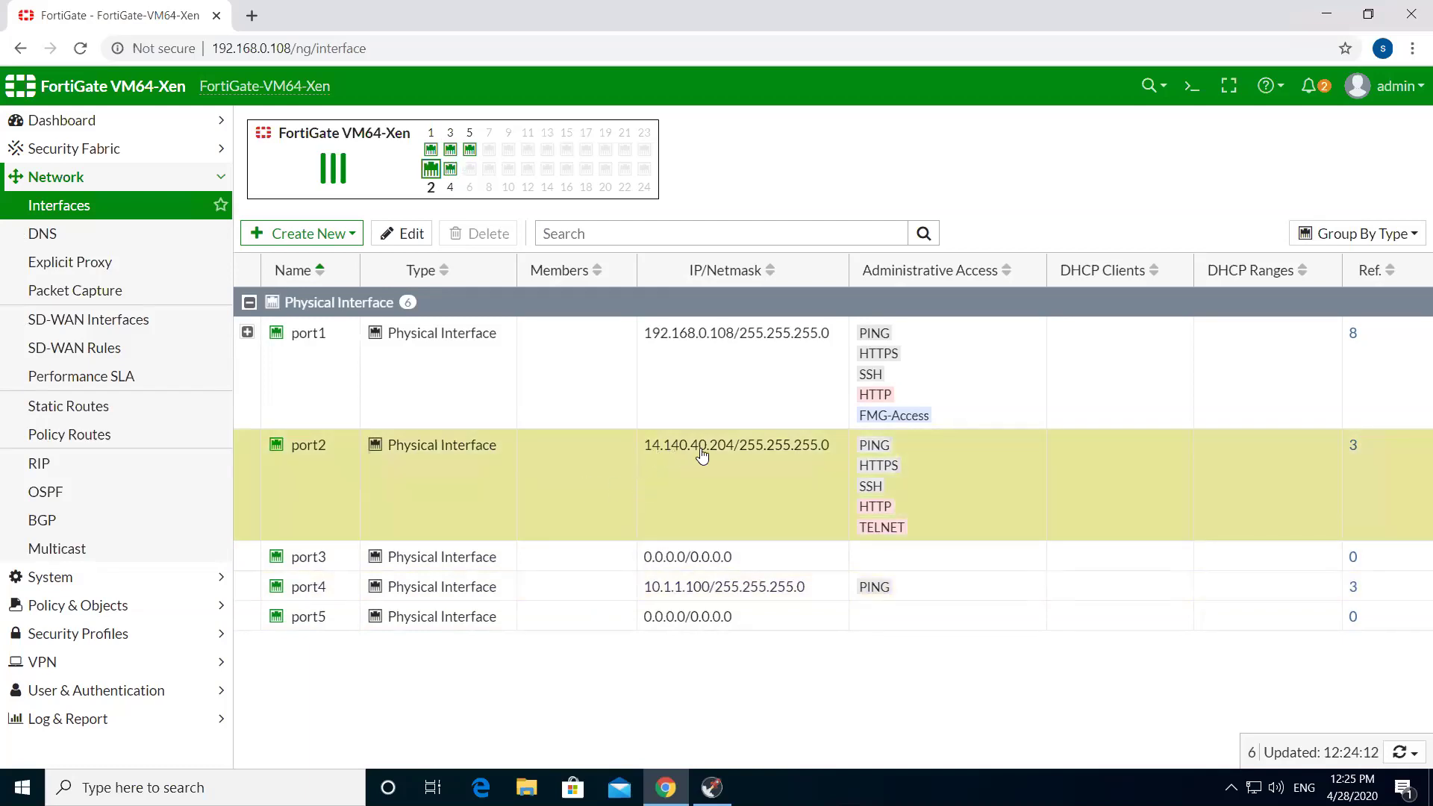
mouse_move(743, 459)
mouse_move(654, 458)
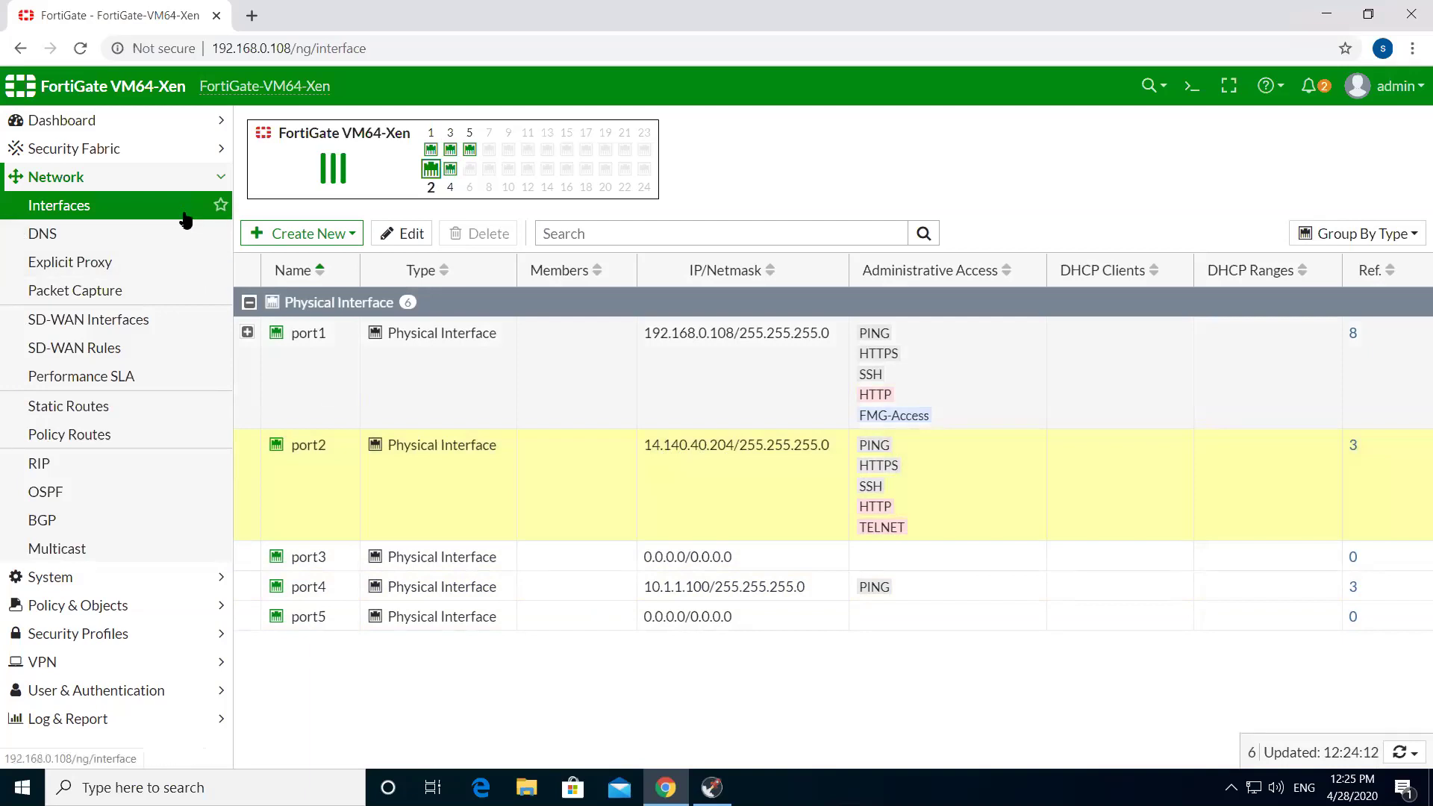
Edit port2 and set its DHCP Server to Server mode, ranges 14.140.40.1-203 and 14.140.40.205-254.
click(407, 236)
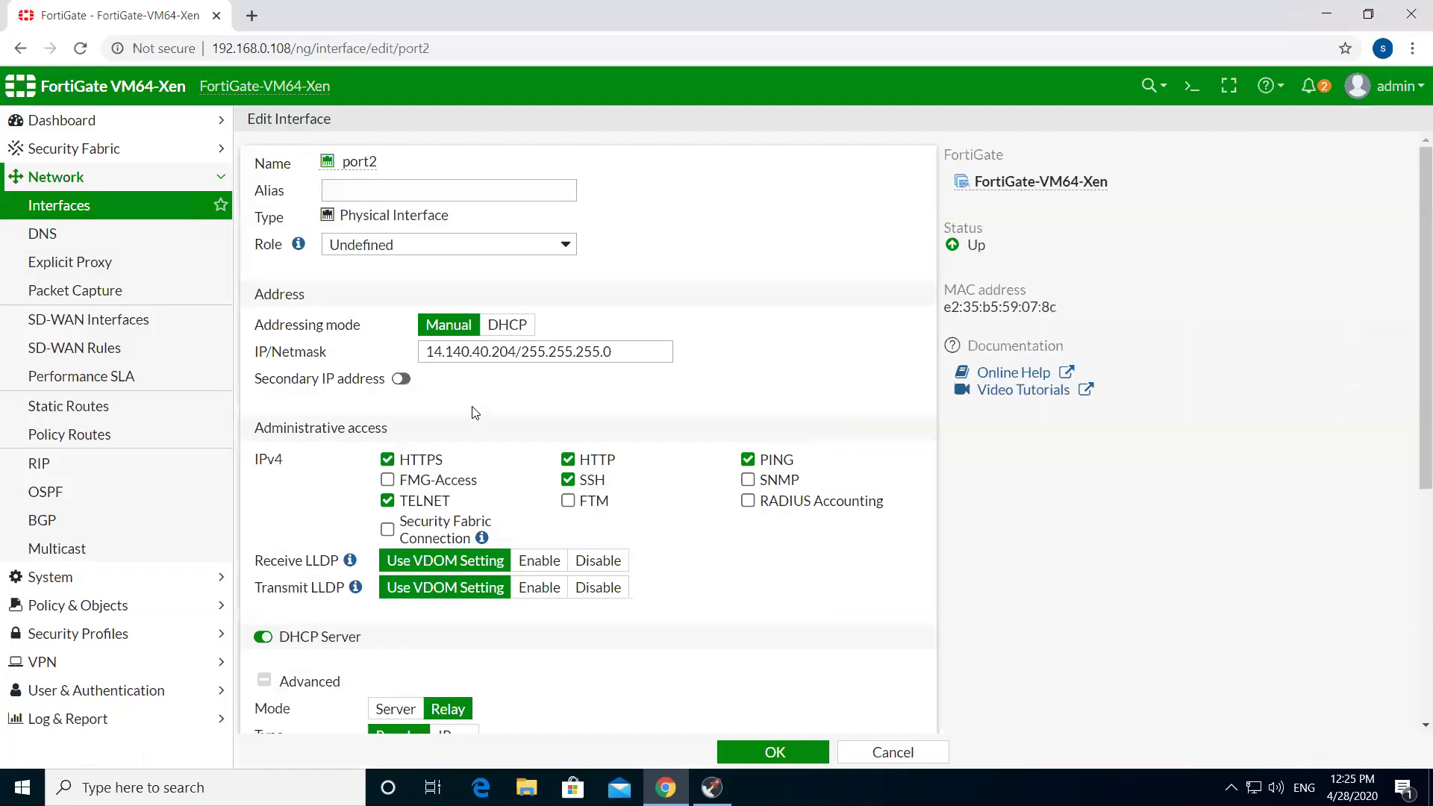
scroll(474, 415, down, 5)
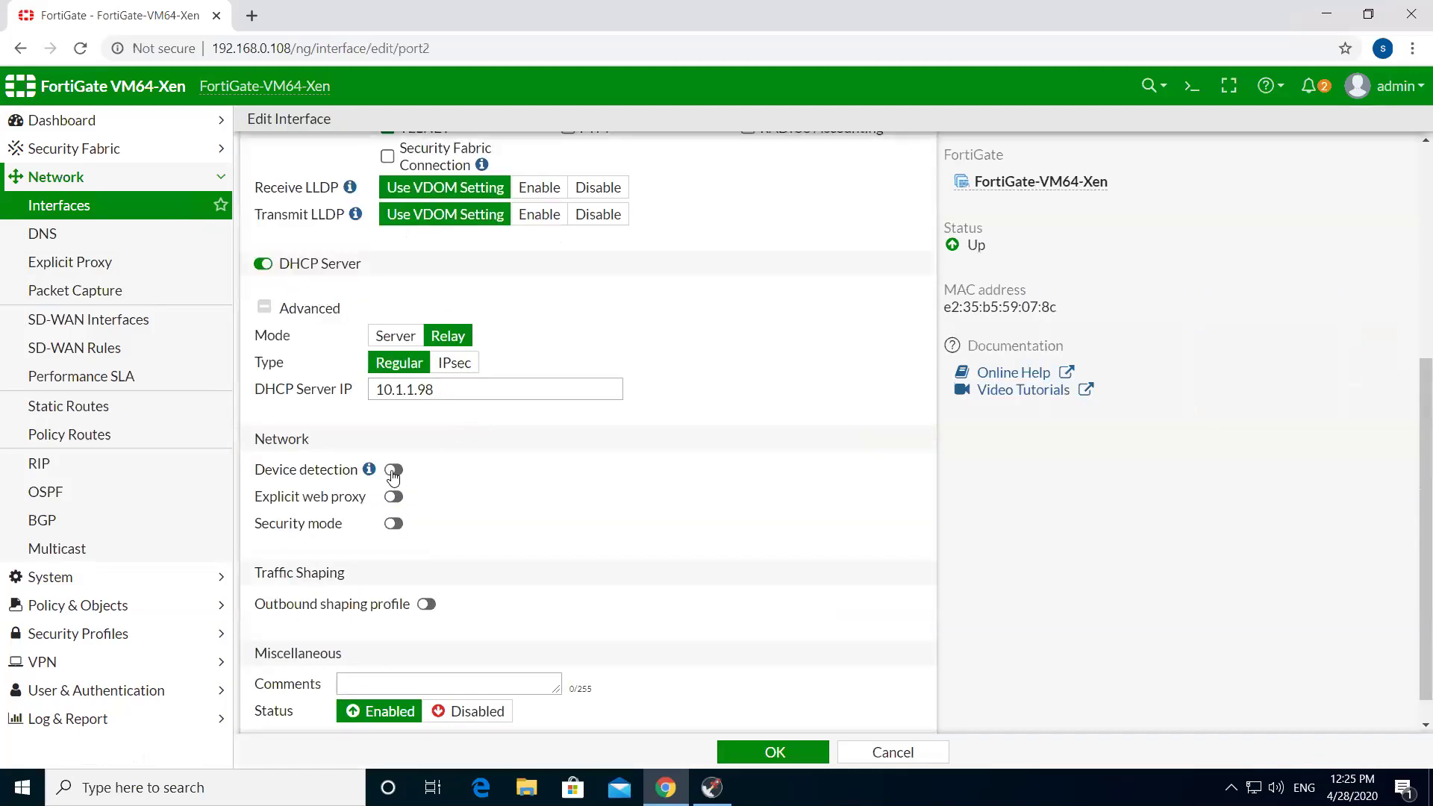
click(264, 264)
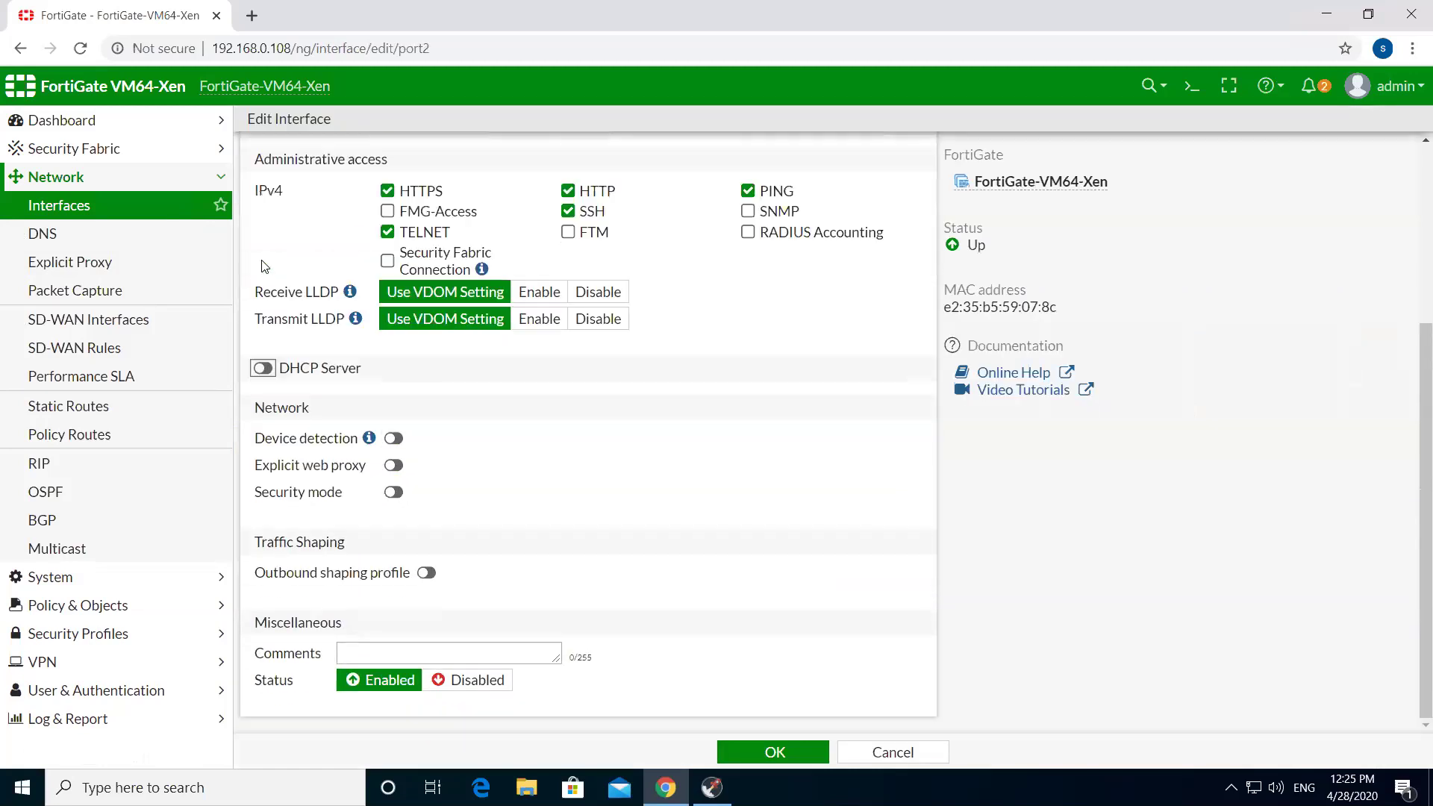
click(263, 368)
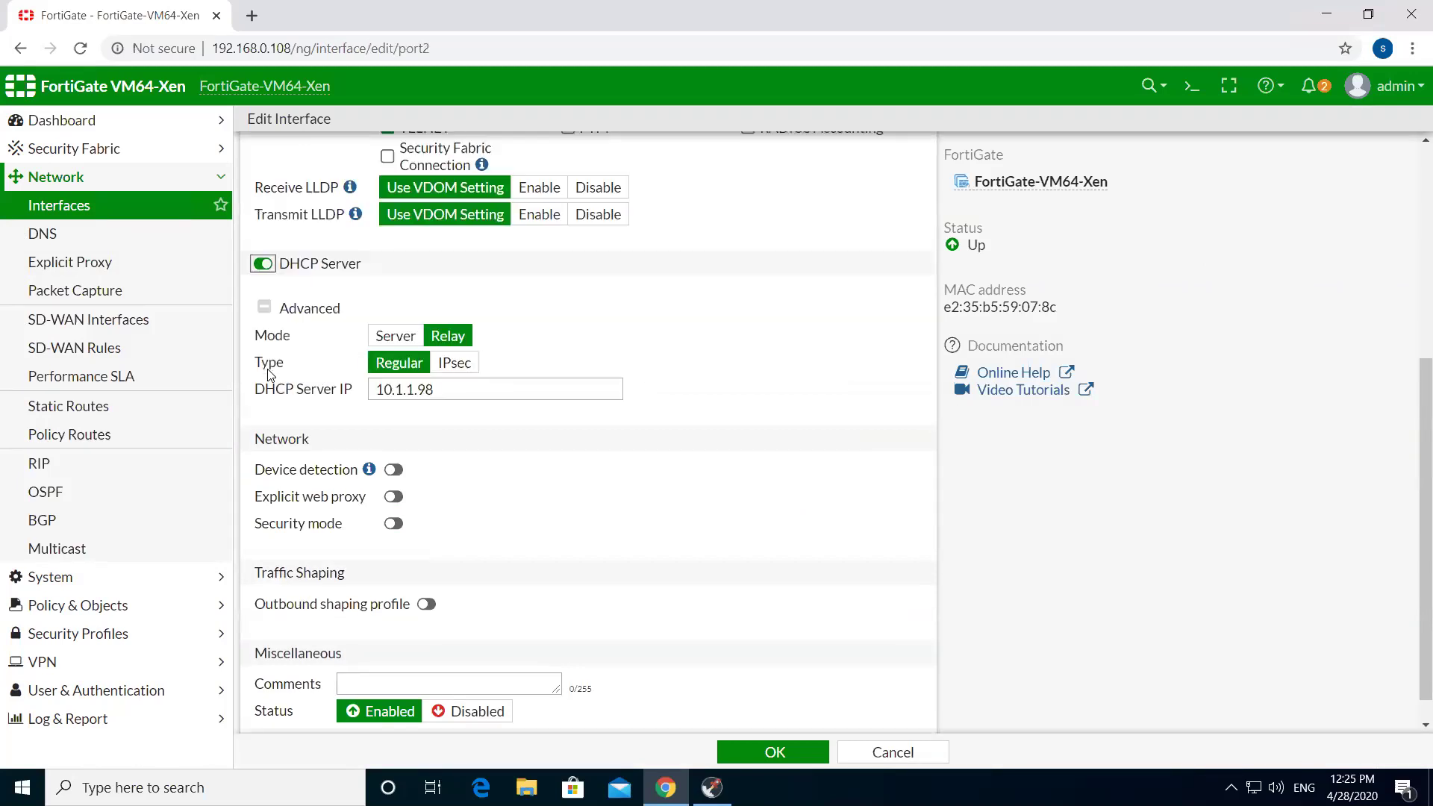
click(395, 336)
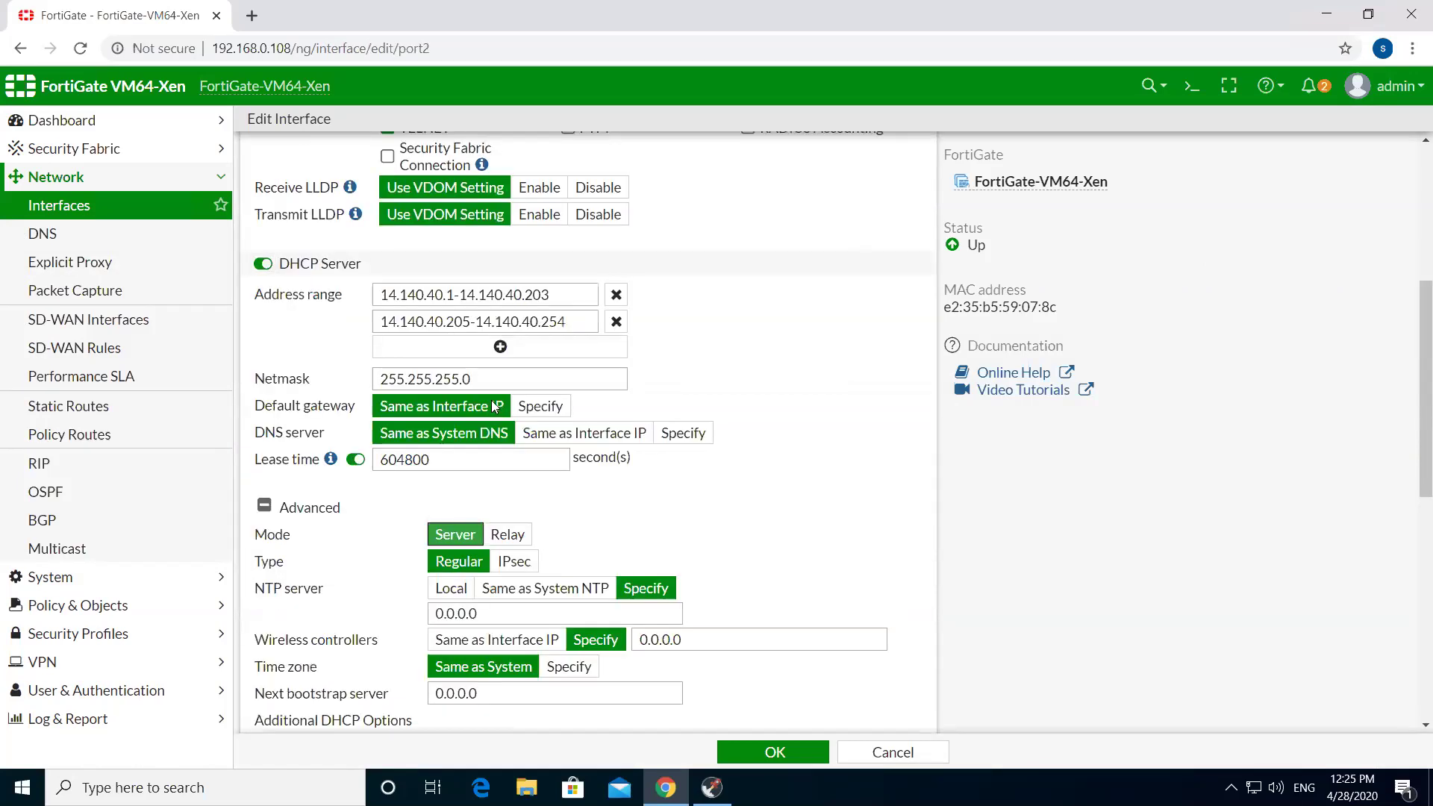
scroll(323, 347, up, 1)
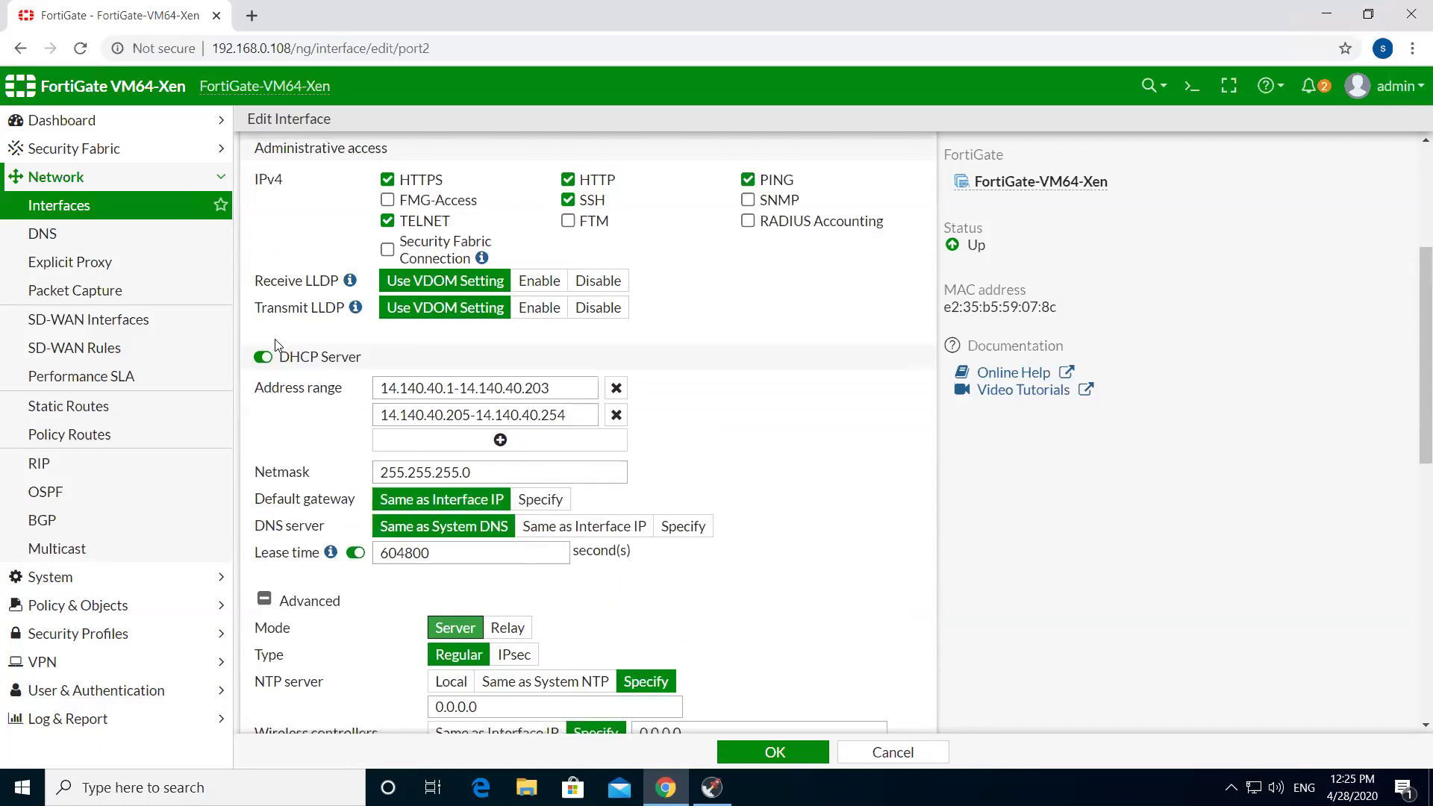
drag(369, 364, 277, 362)
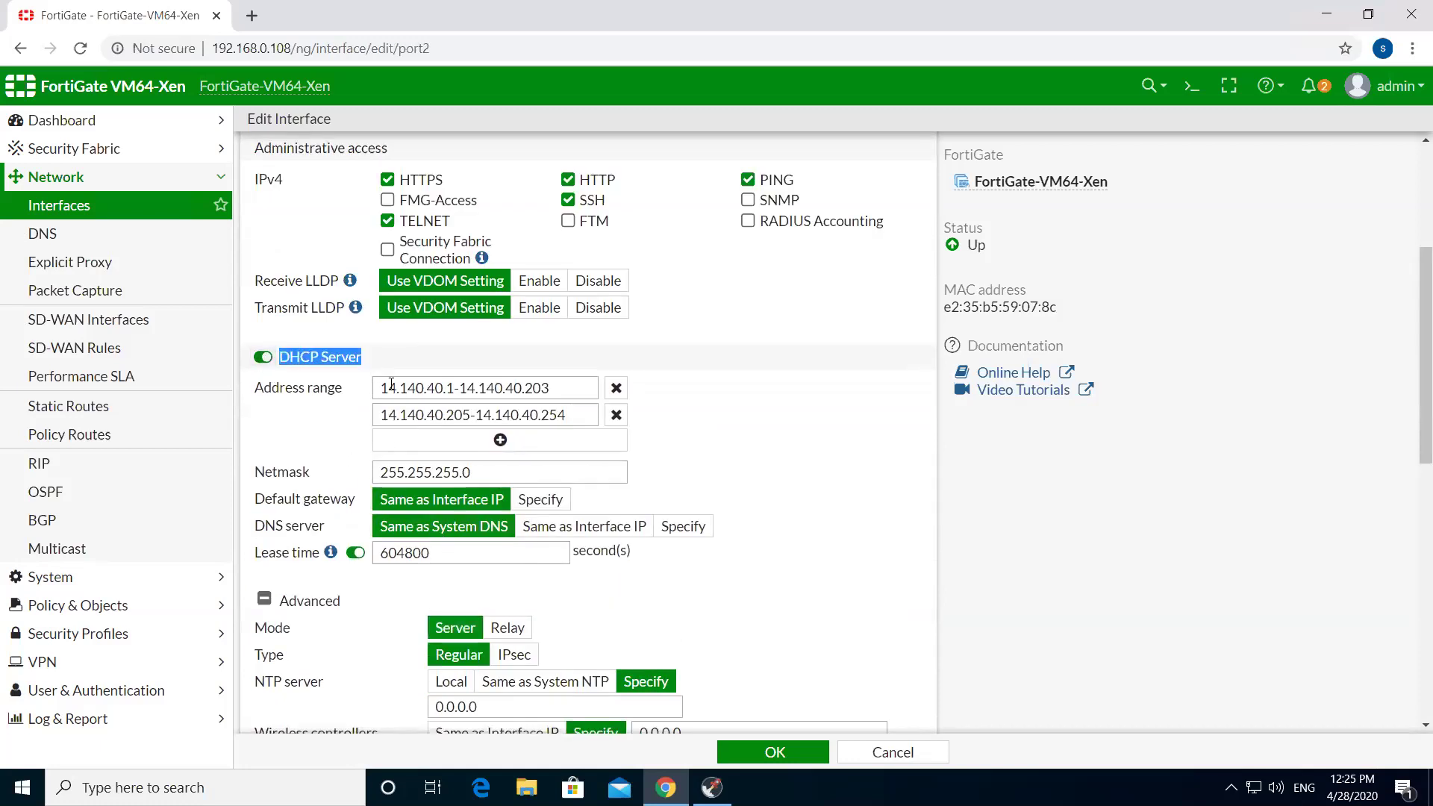
scroll(467, 489, down, 5)
scroll(416, 465, down, 4)
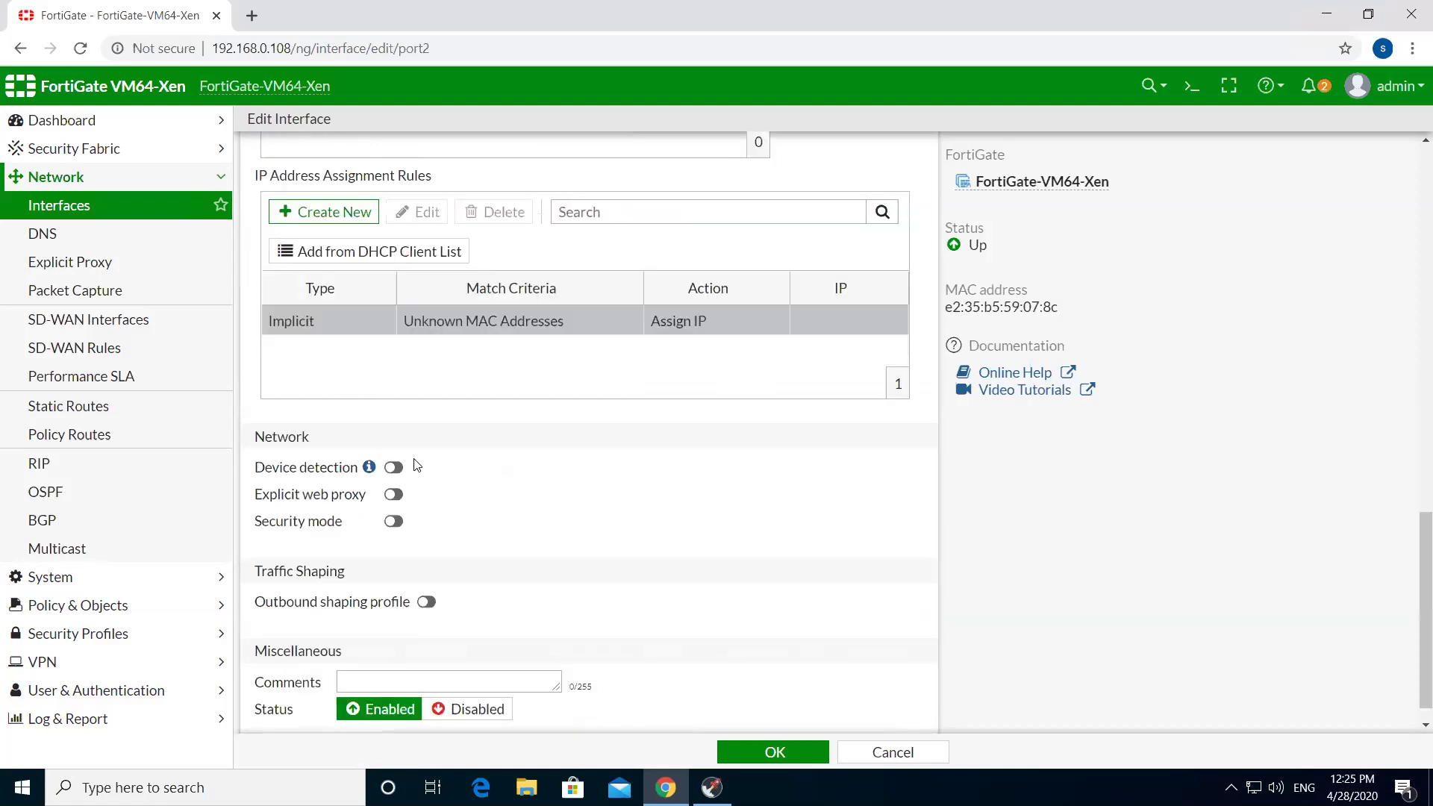
scroll(414, 469, up, 8)
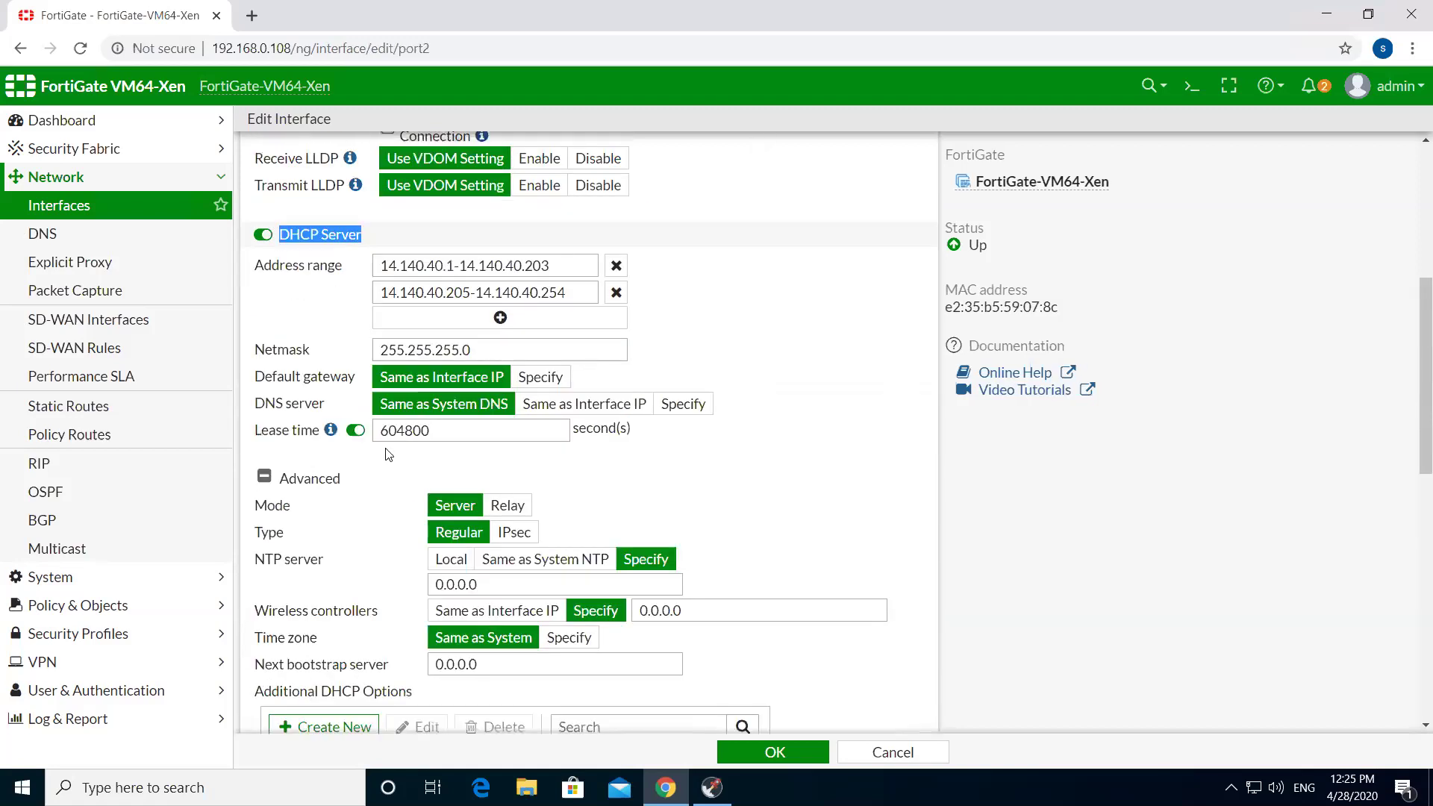
Set port2's DHCP mode to Relay with DHCP server IP 10.1.1.98 and save with OK.
click(265, 478)
click(265, 477)
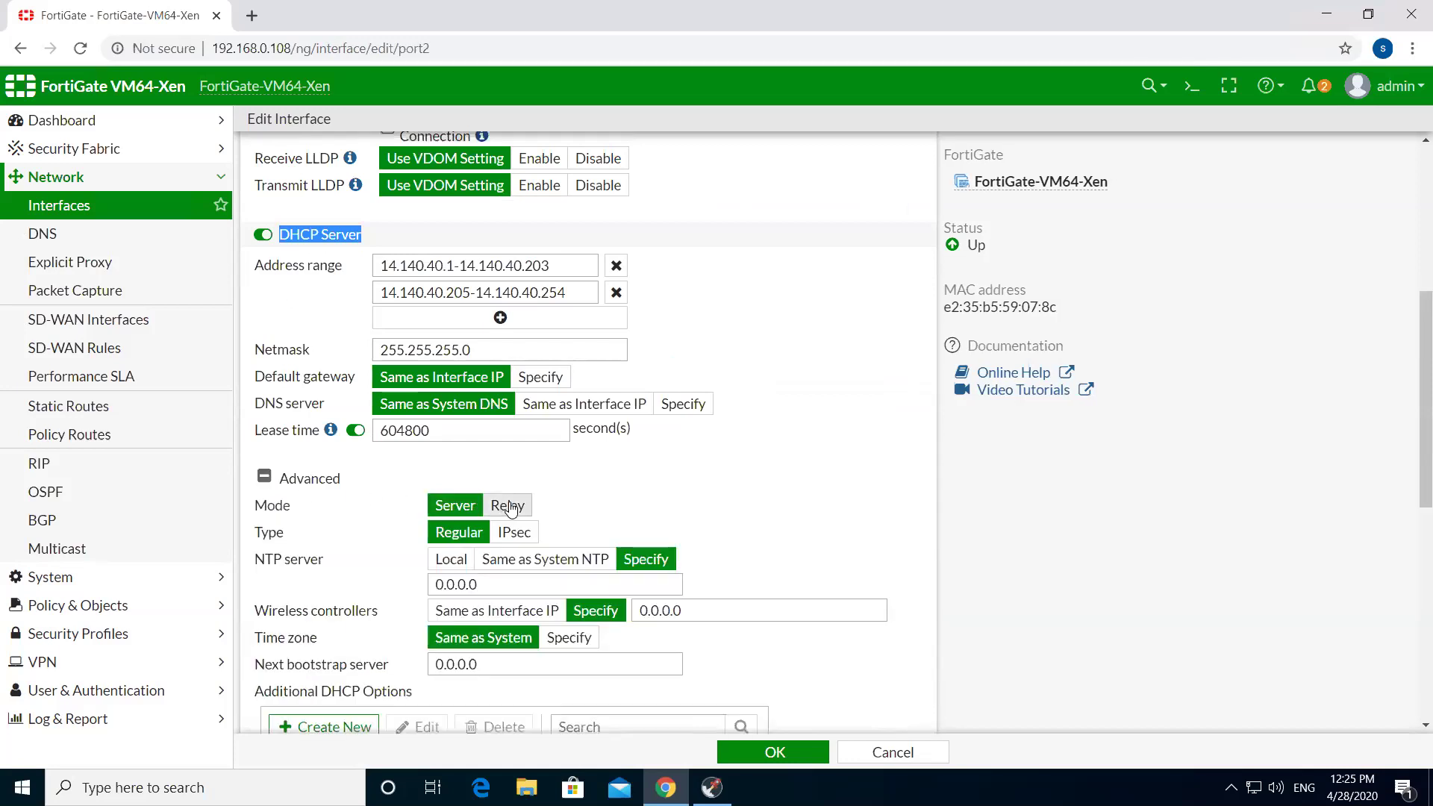
click(508, 506)
drag(441, 360, 372, 362)
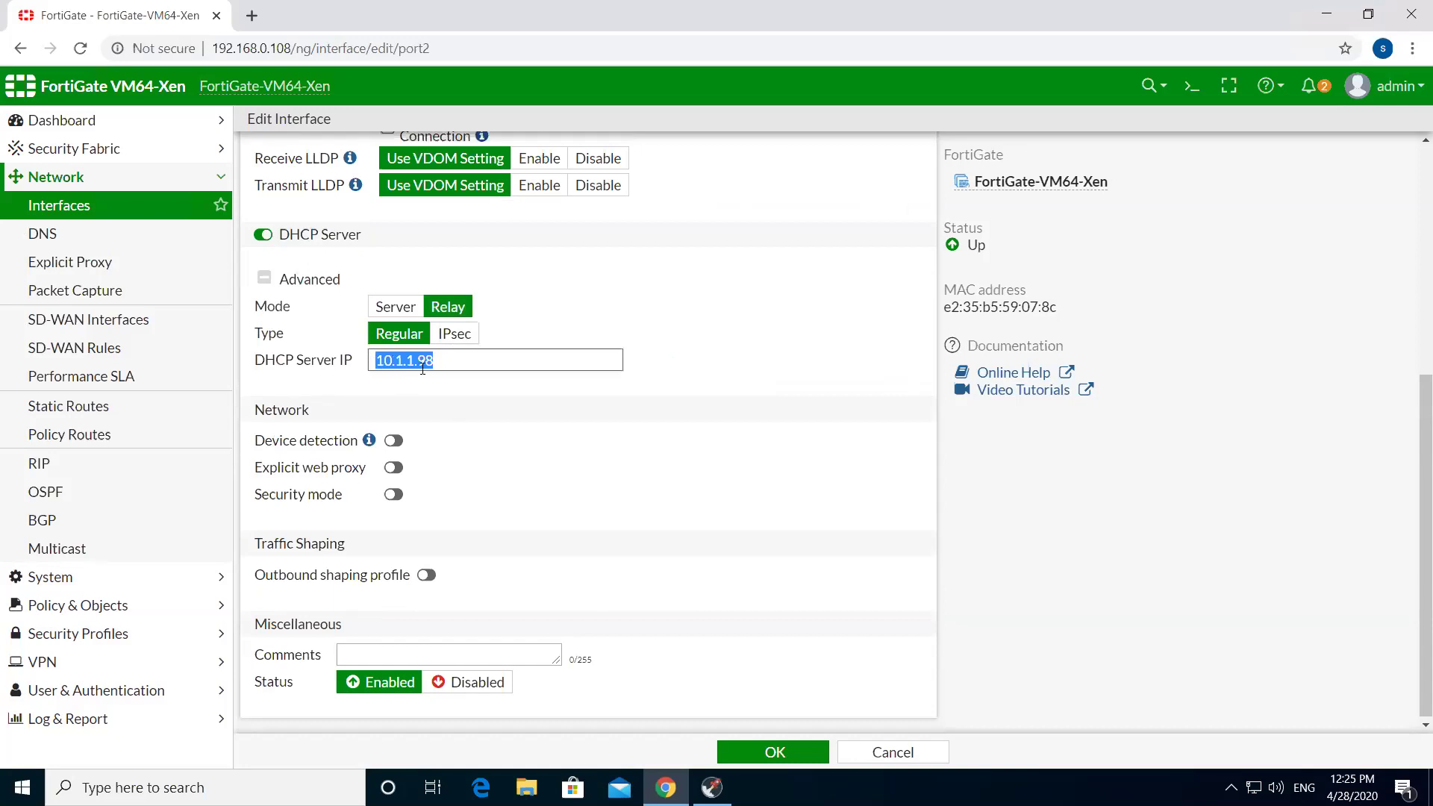
click(407, 342)
double_click(458, 365)
click(800, 755)
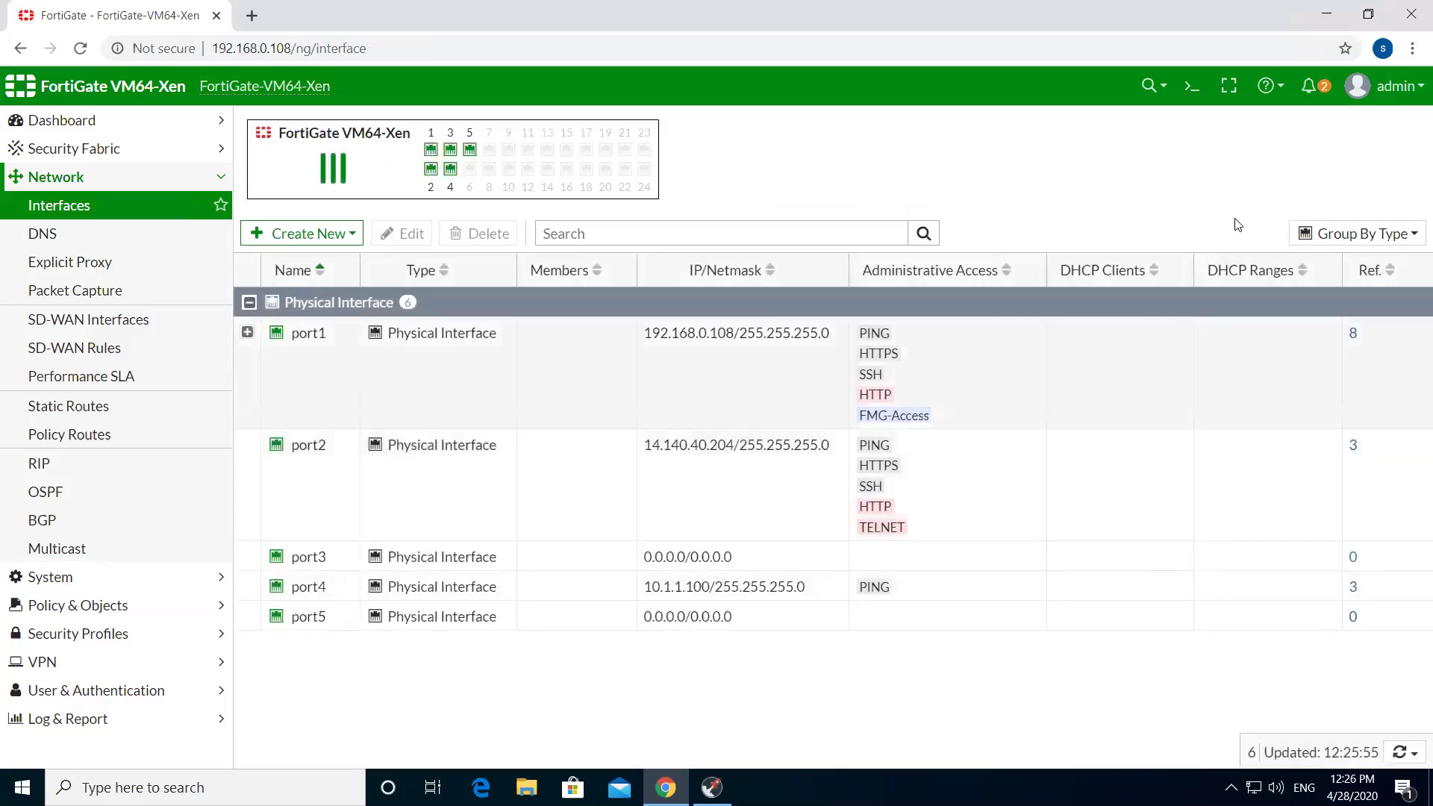
In the CLI Console, run 'diagnose sniffer packet port4'.
click(1193, 88)
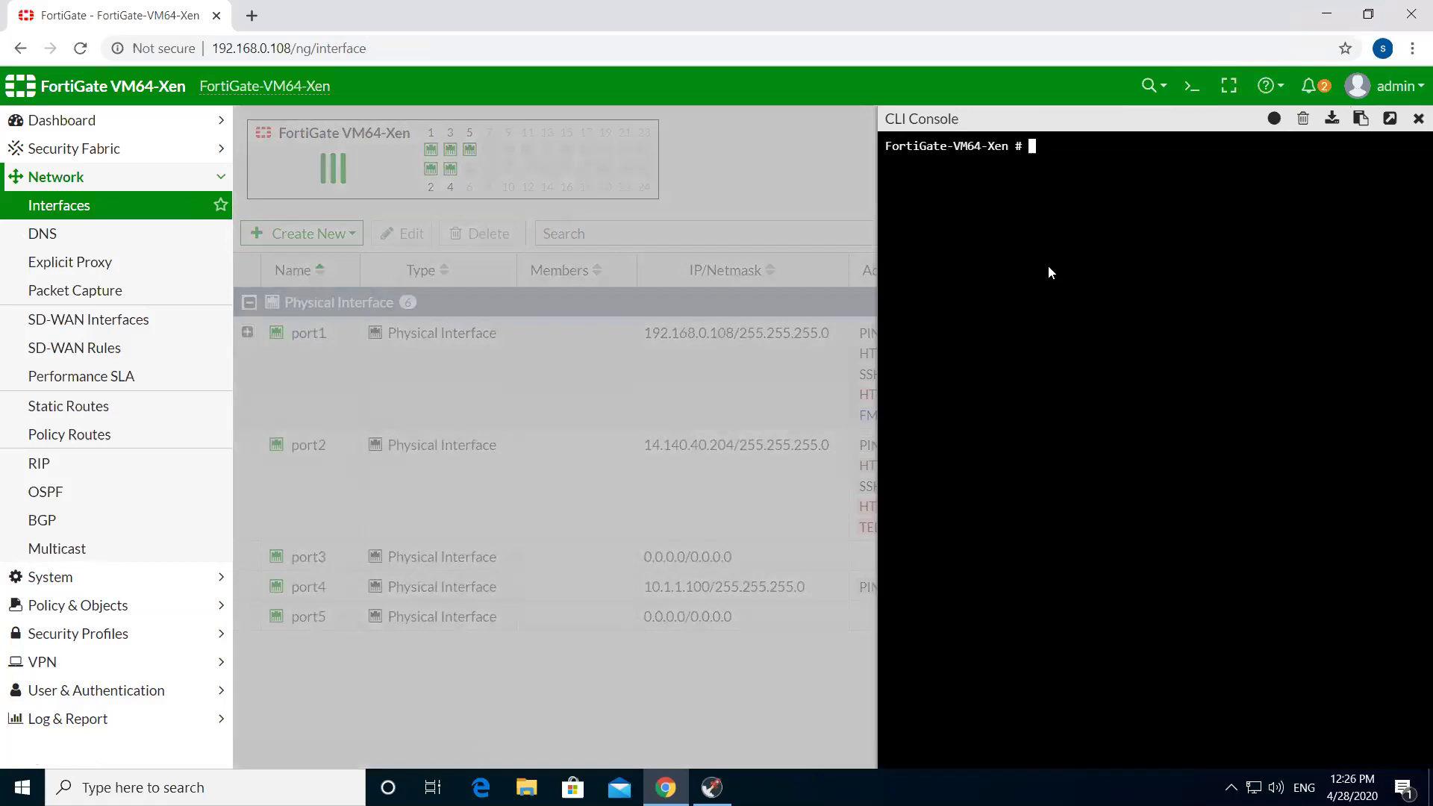
key(Return)
key(Return)
key(Return)
key(Return)
key(Return)
text(di)
key(Tab)
text(sni)
key(Tab)
text(pa)
key(Tab)
text(port4)
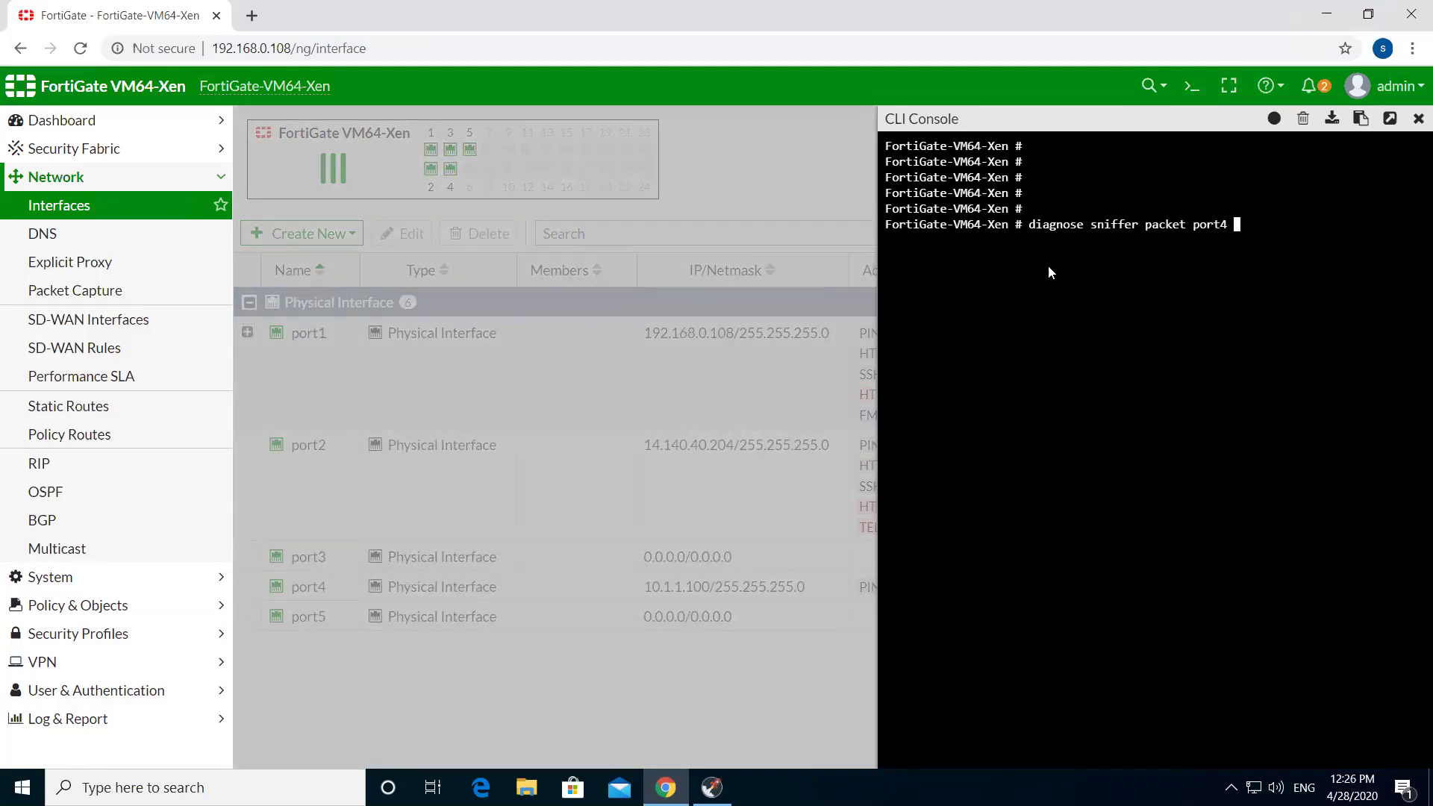
key(Return)
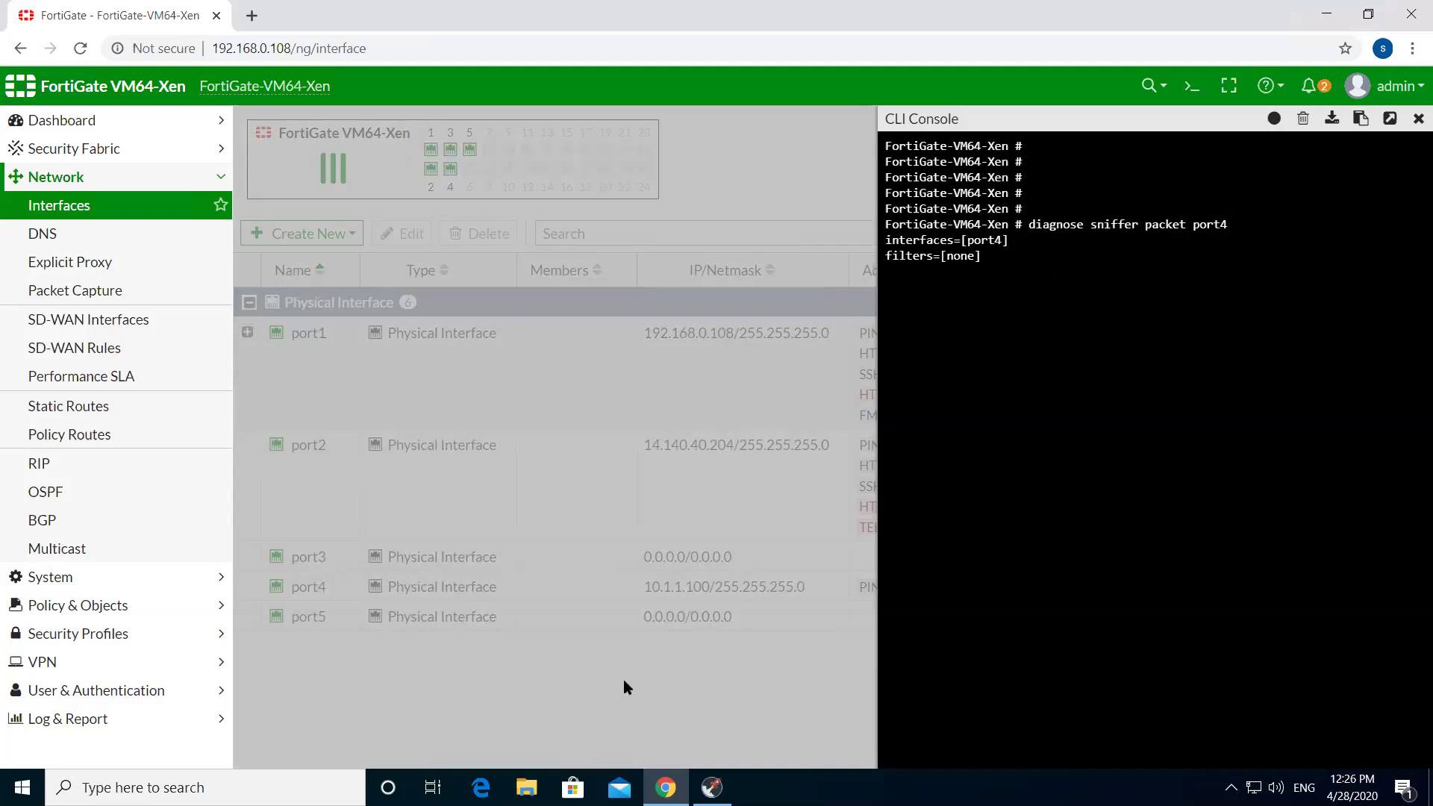
Disable the Ethernet 8 adapter from its status window in Network and Sharing Center.
right_click(1255, 788)
click(1265, 760)
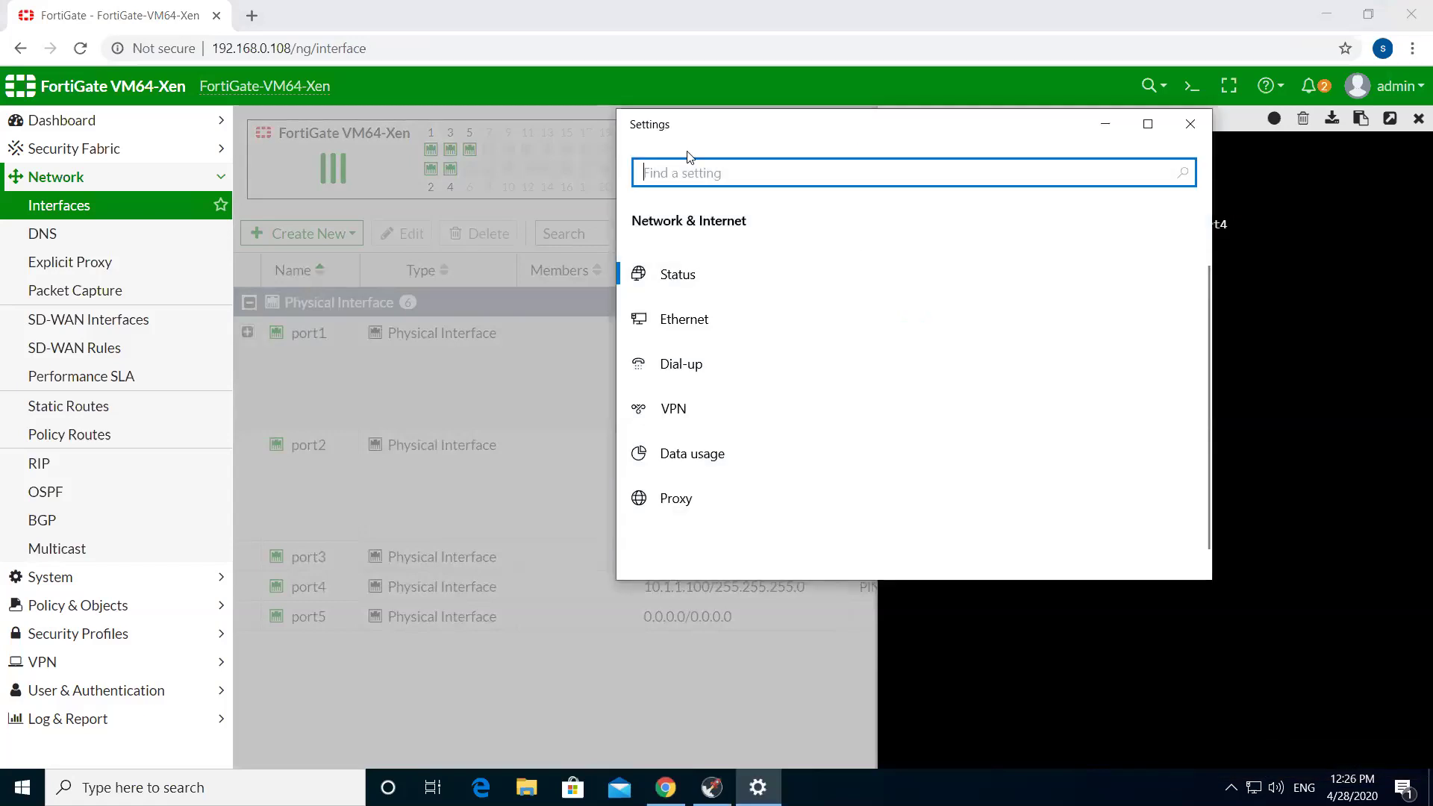
click(395, 360)
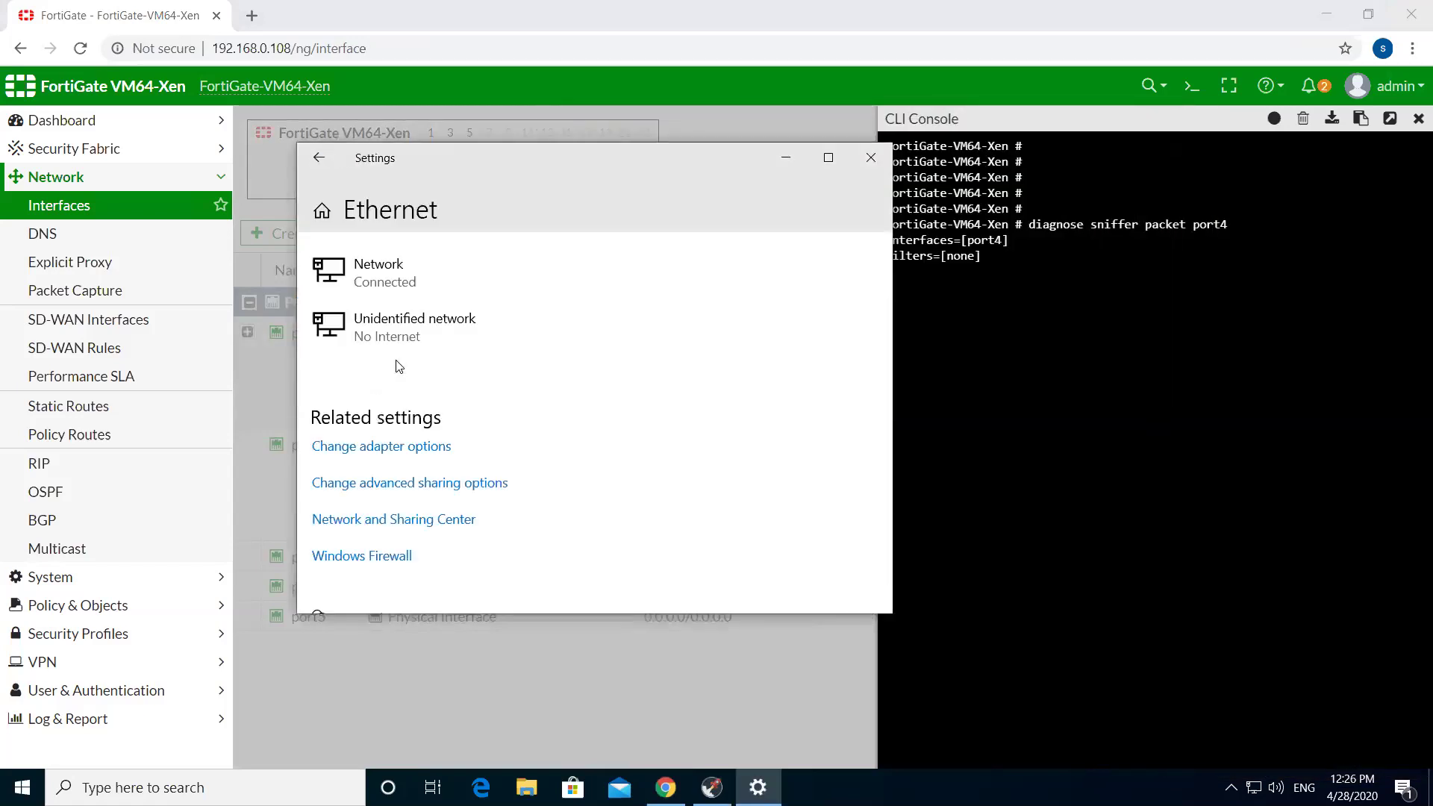
click(470, 484)
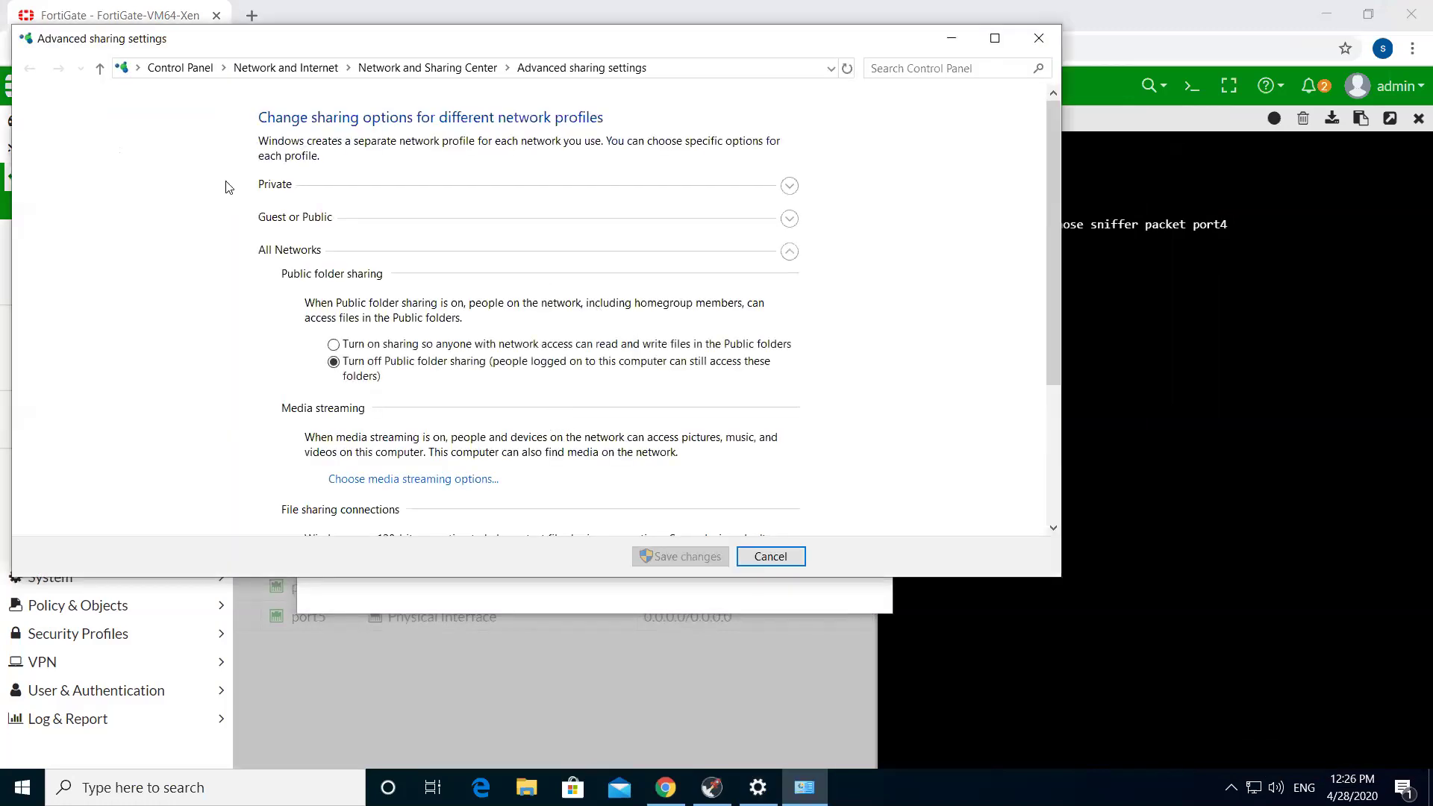
click(101, 73)
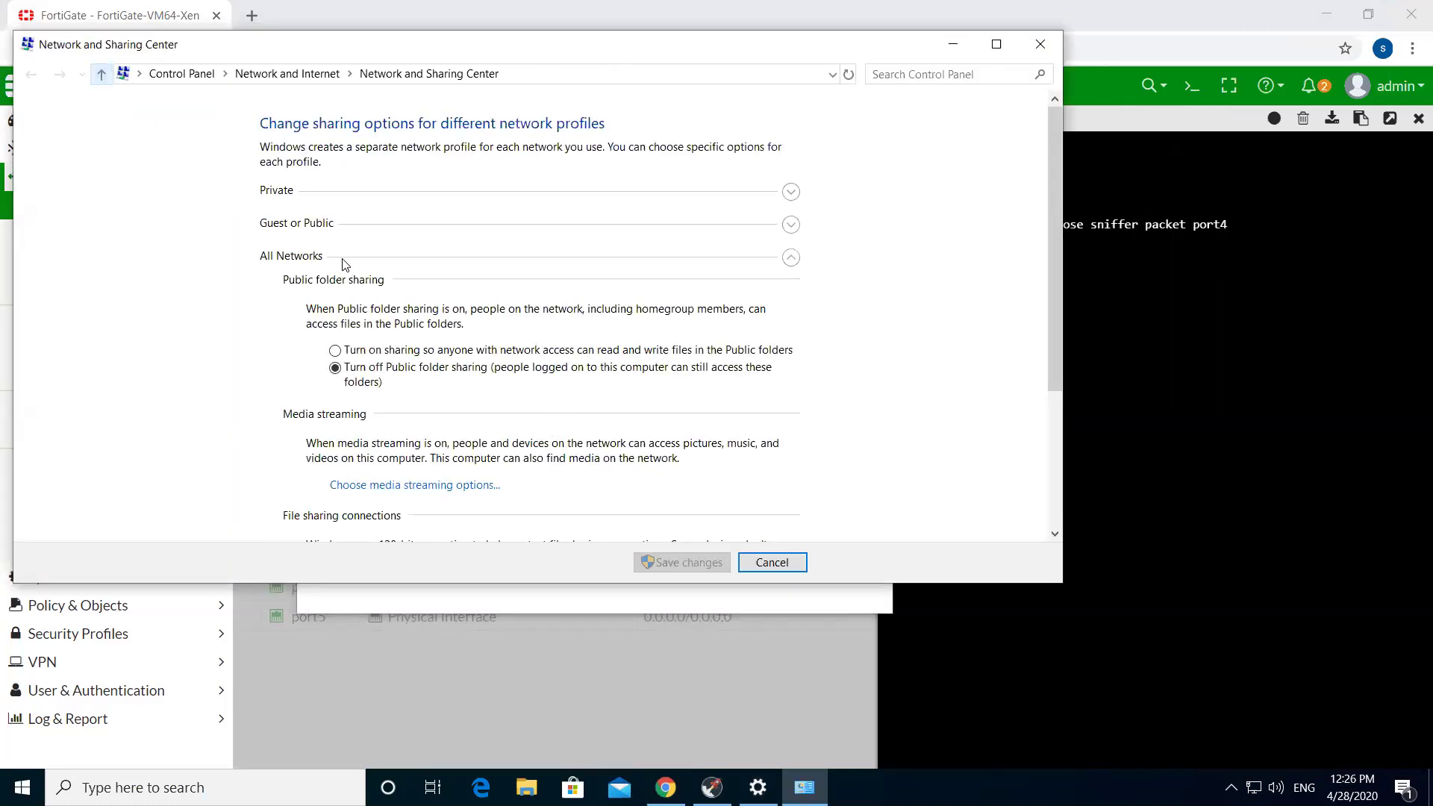
click(619, 265)
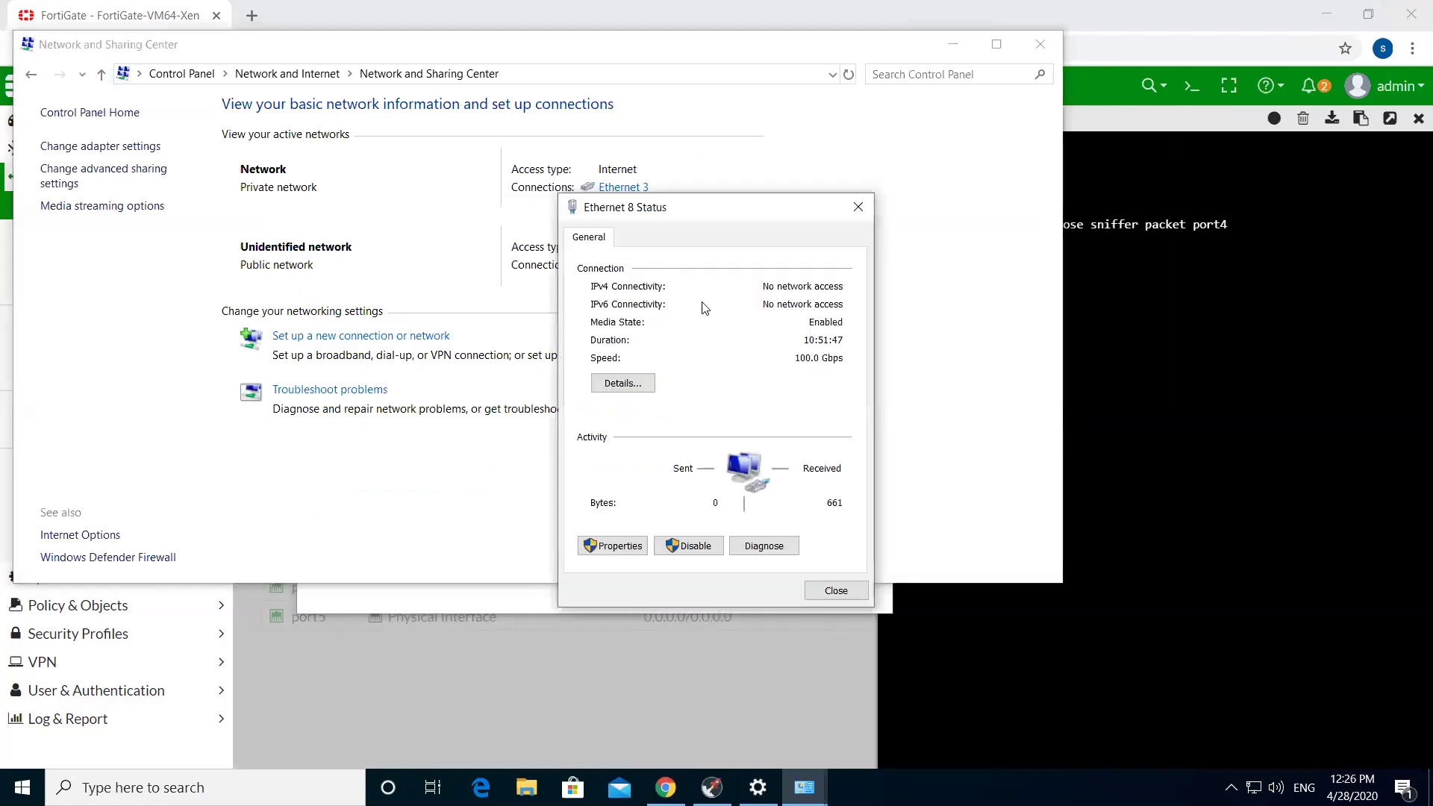
click(688, 546)
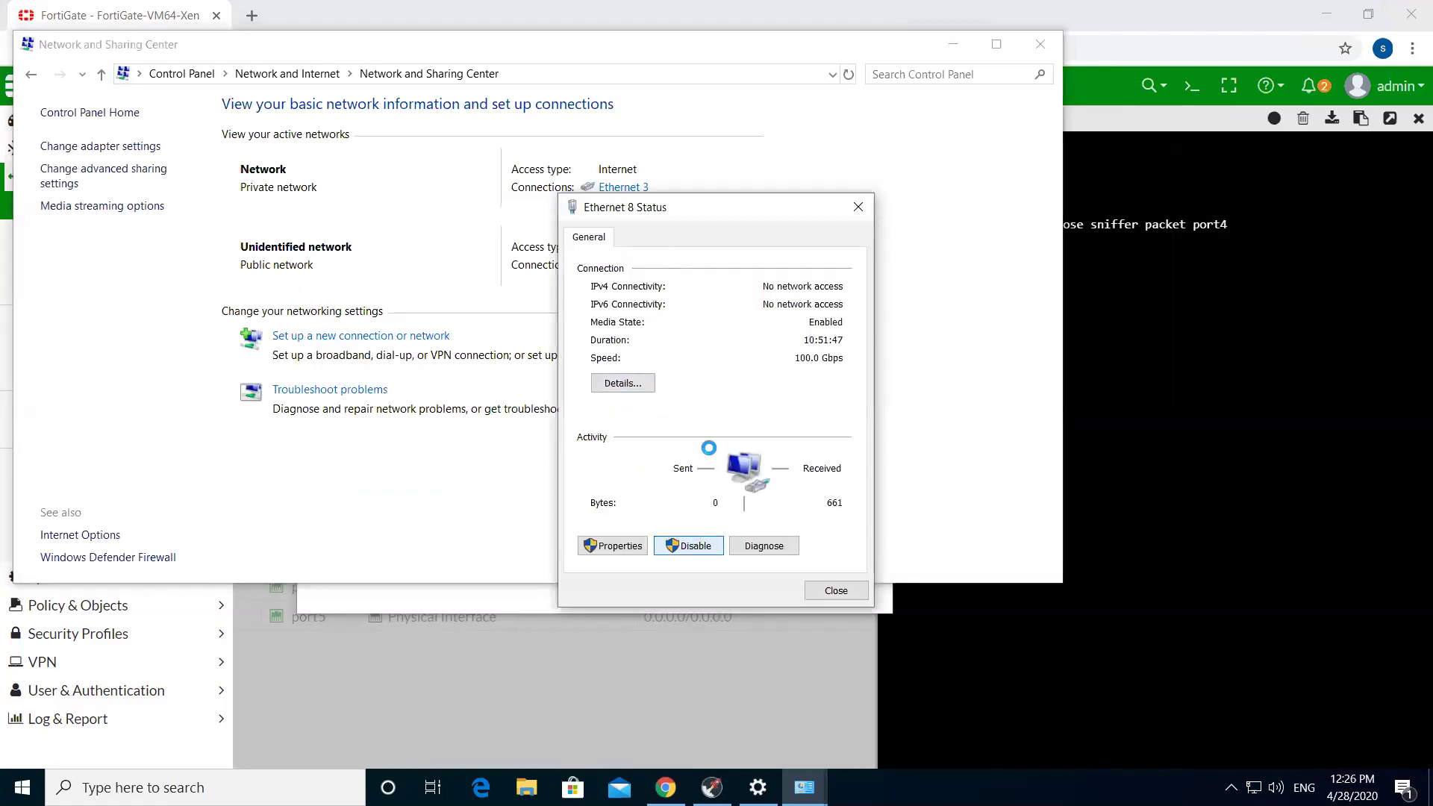
Re-enable Ethernet 8 in the Network Connections list, then minimize the window.
click(88, 149)
click(837, 173)
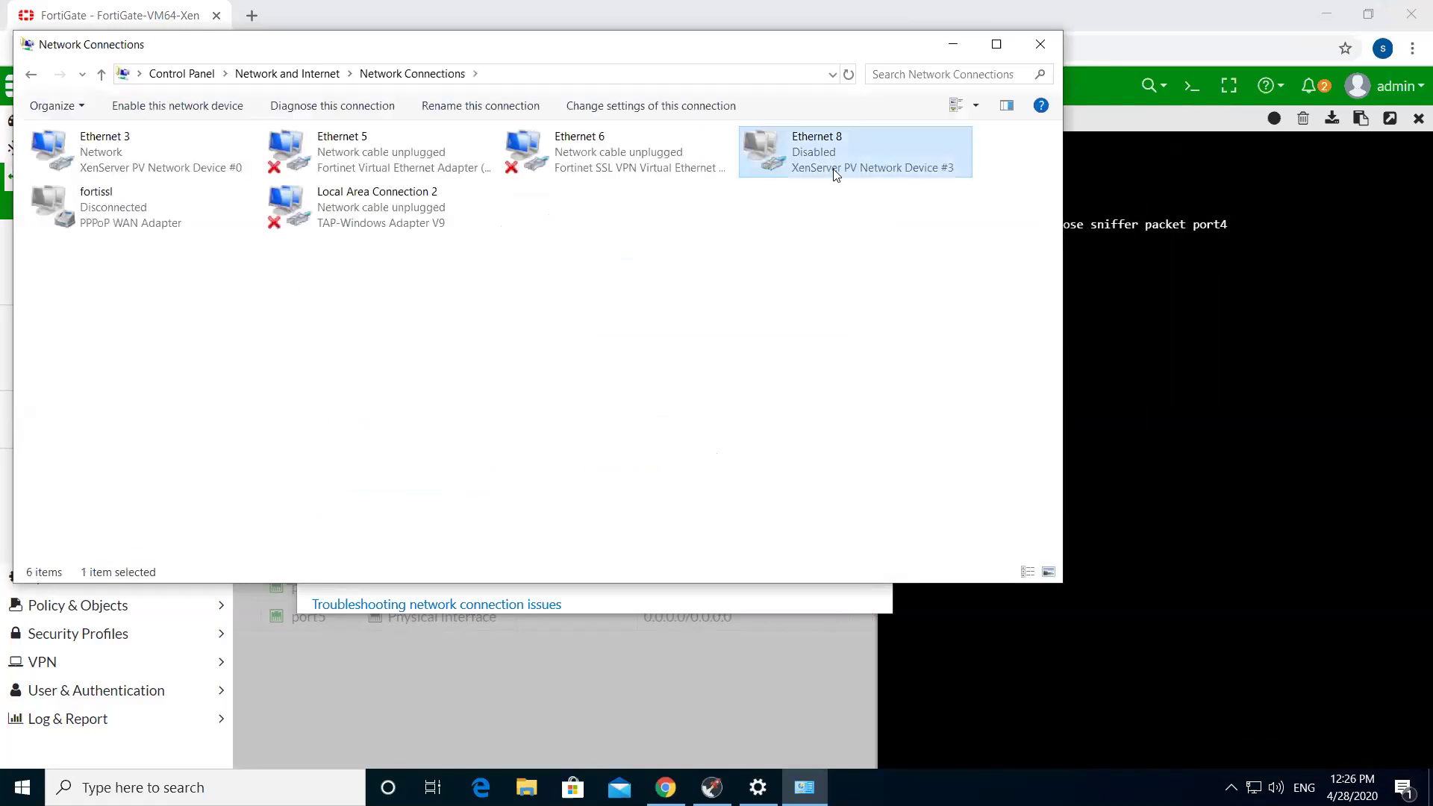
double_click(836, 173)
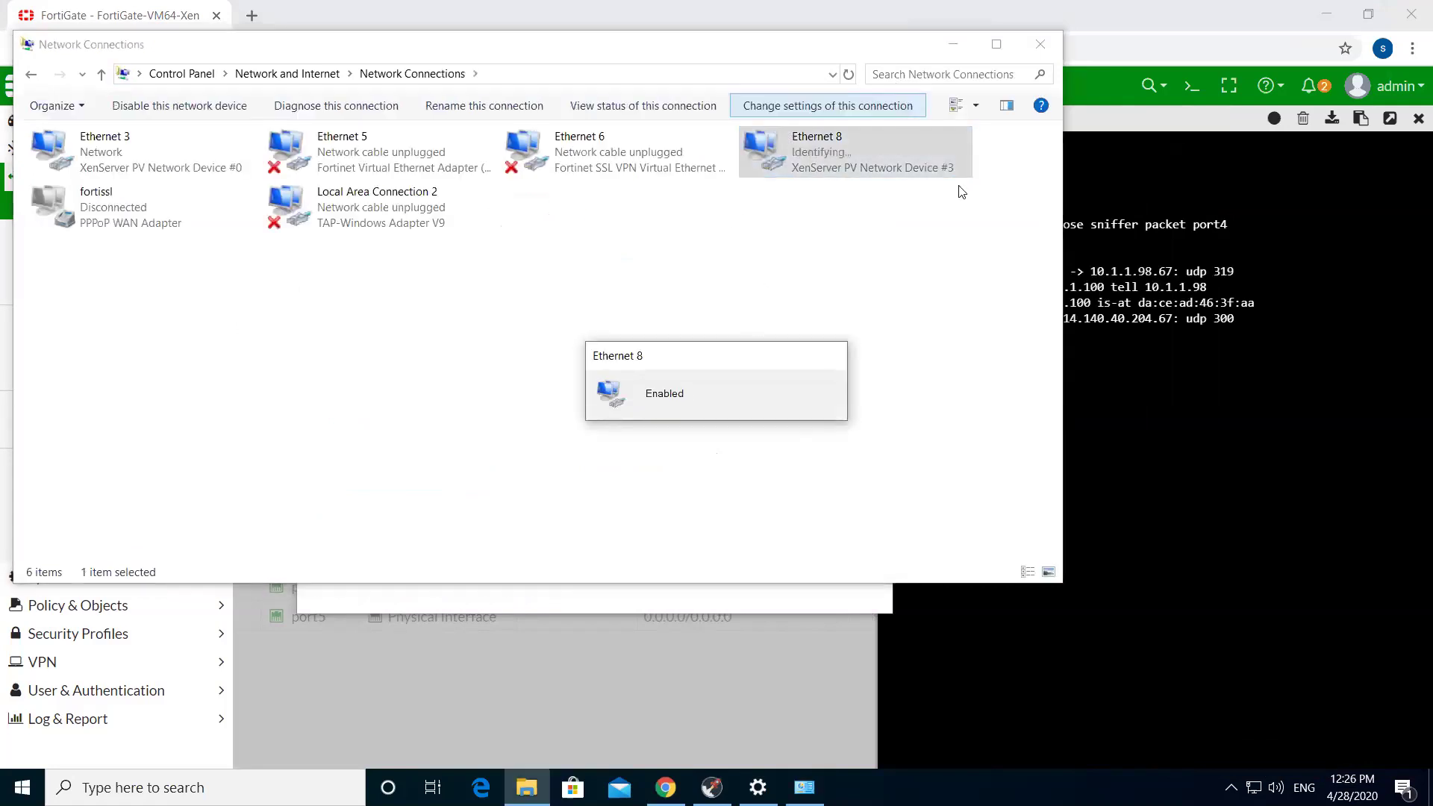
click(952, 46)
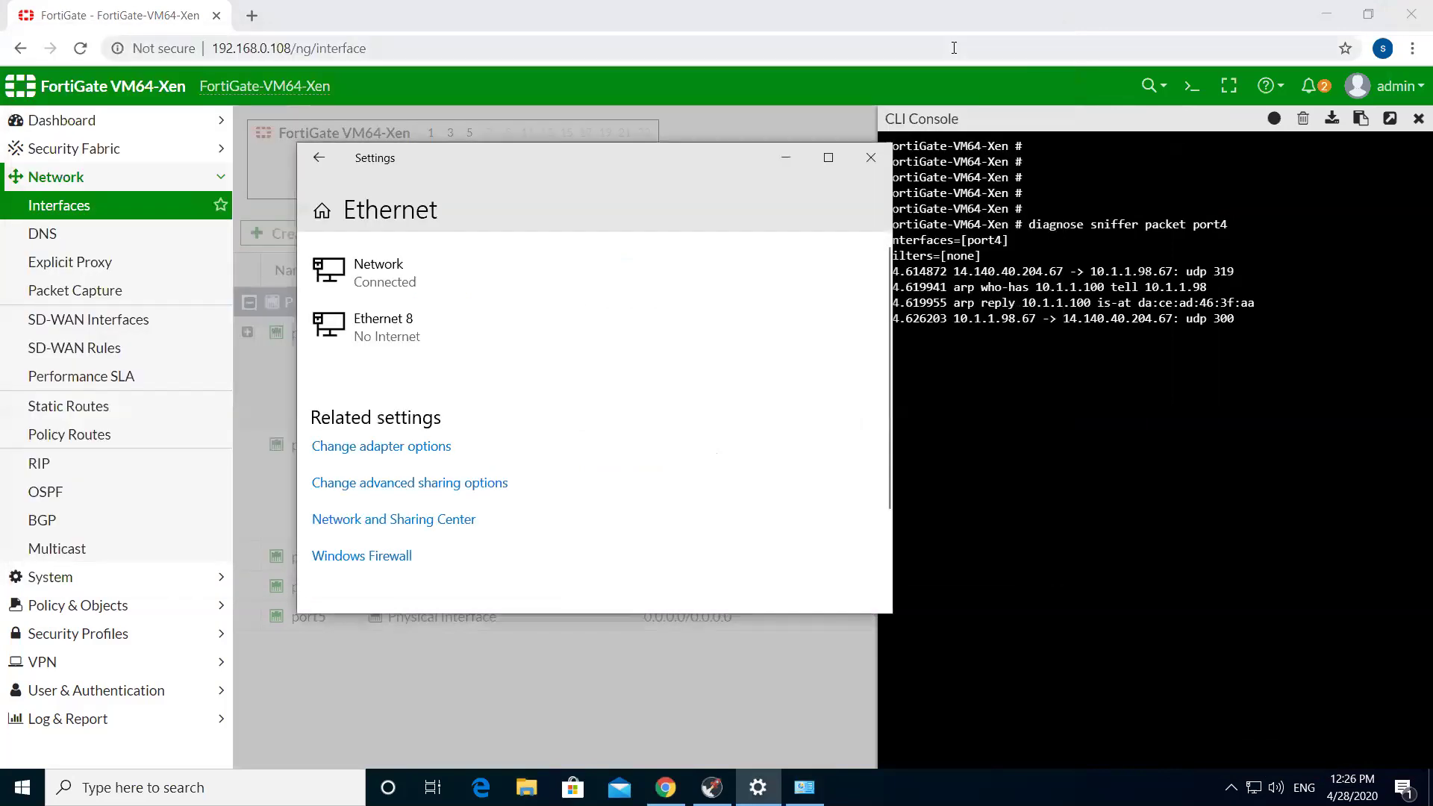
Highlight the sniffer lines: relay 14.140.40.204.67 to 10.1.1.98.67 and the server's reply.
click(1064, 337)
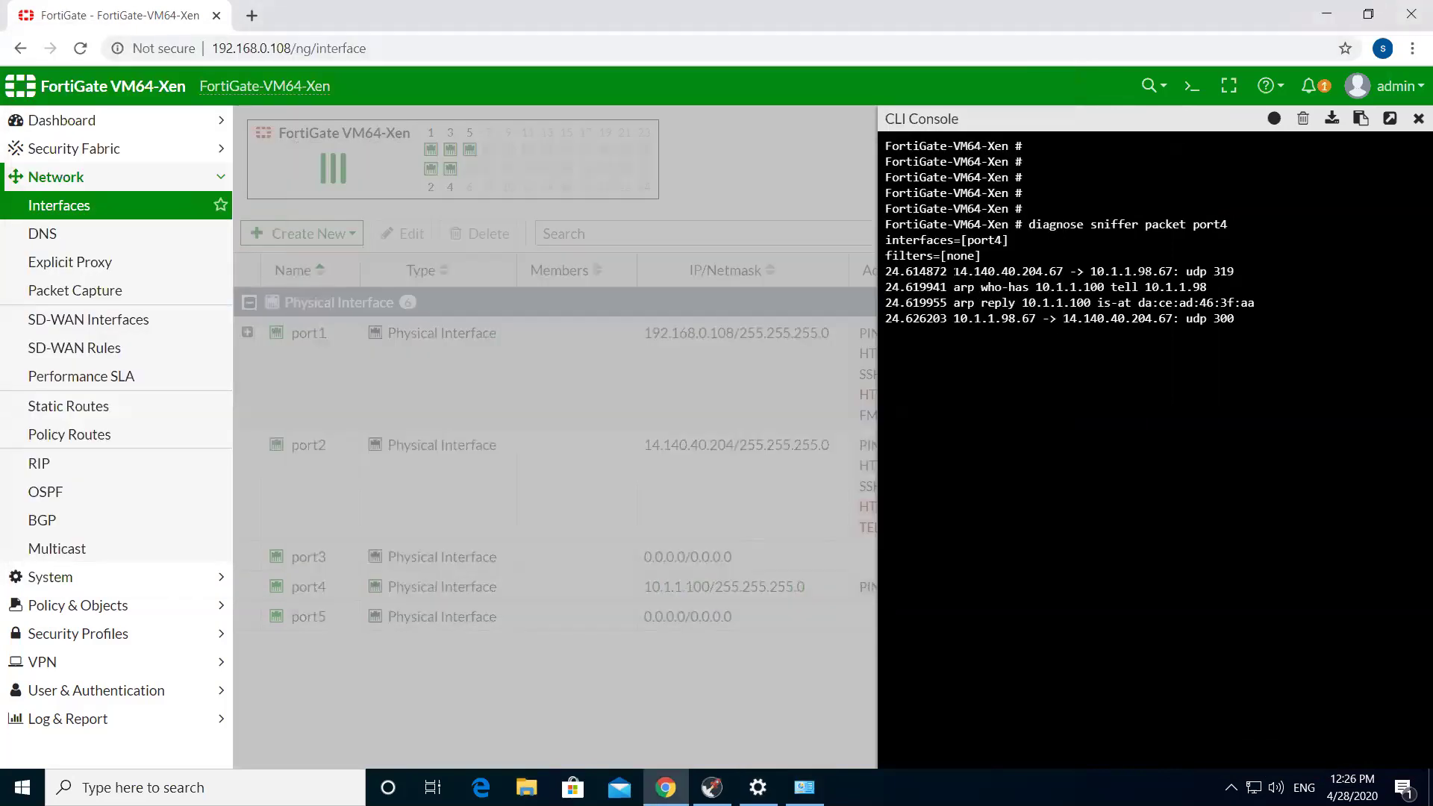
drag(955, 272, 1063, 272)
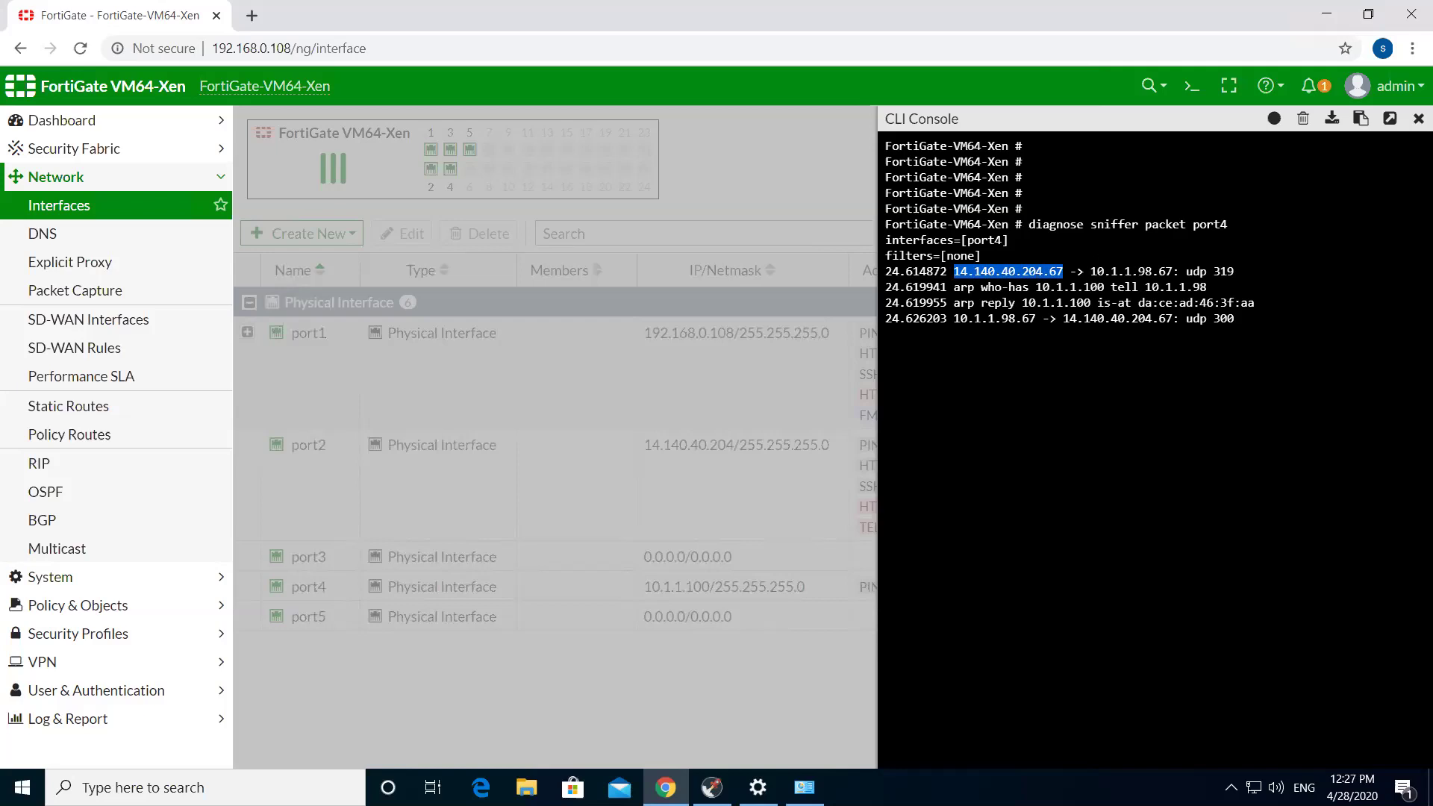
drag(1091, 271, 1169, 272)
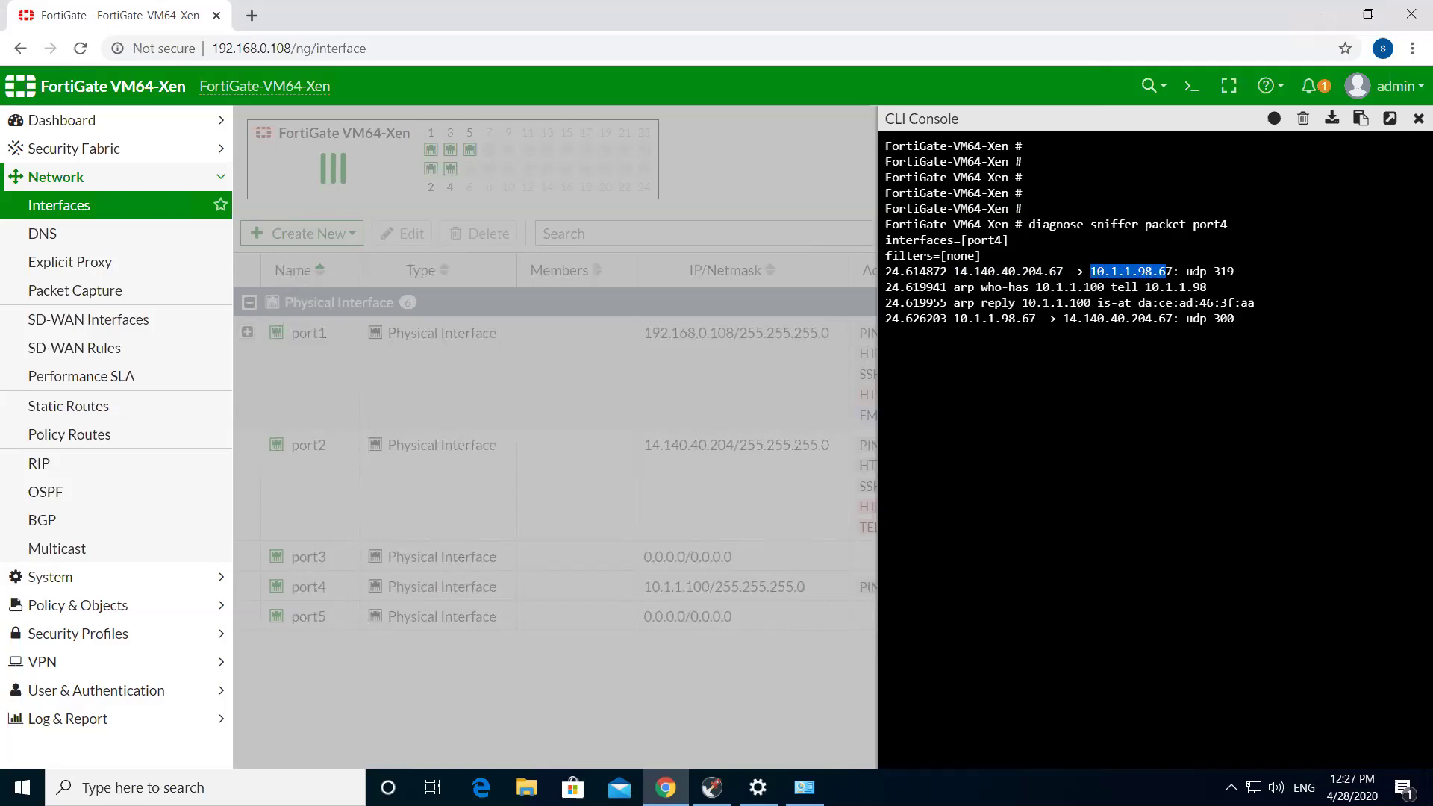
key(ctrl+c)
drag(1091, 271, 1173, 272)
drag(955, 318, 1228, 318)
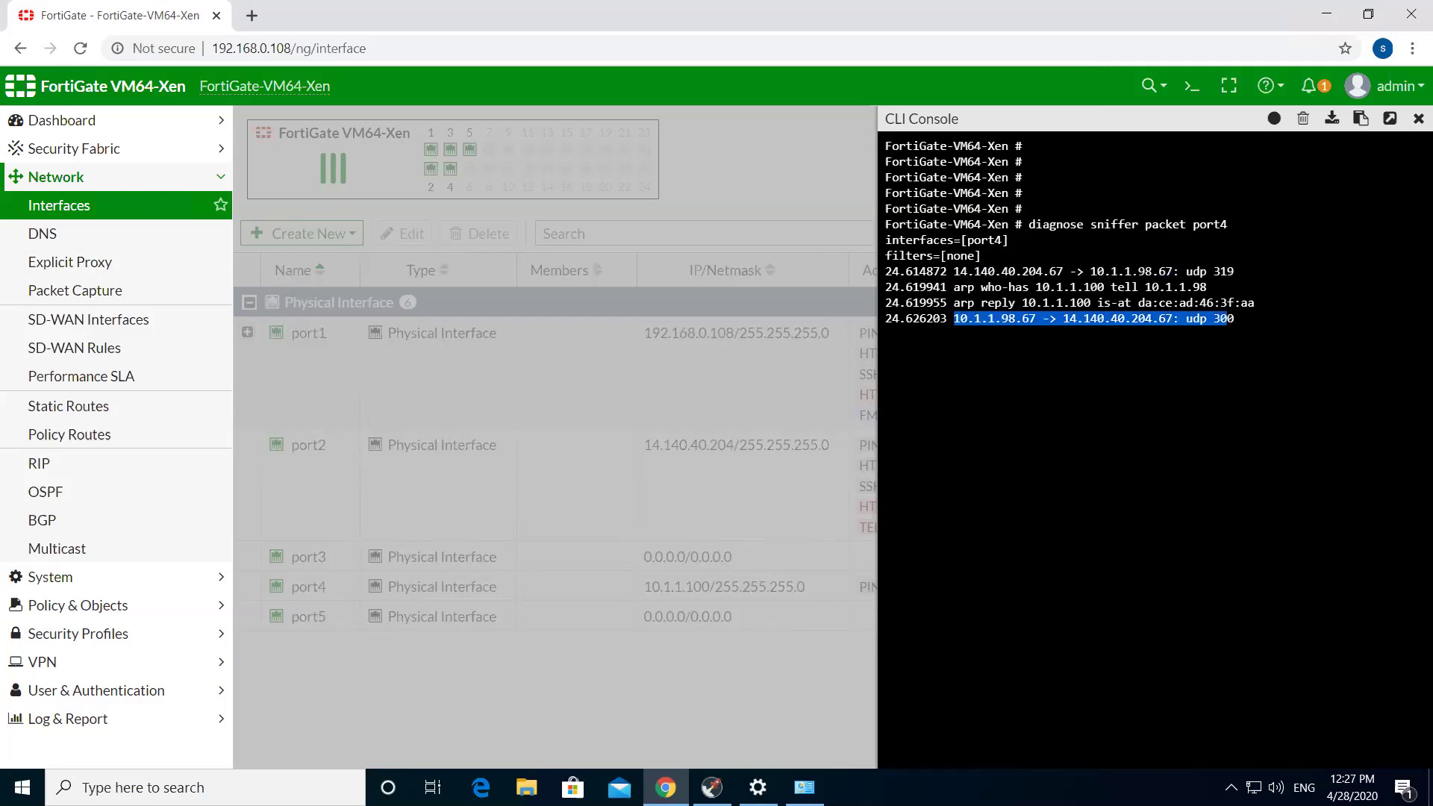
key(ctrl+c)
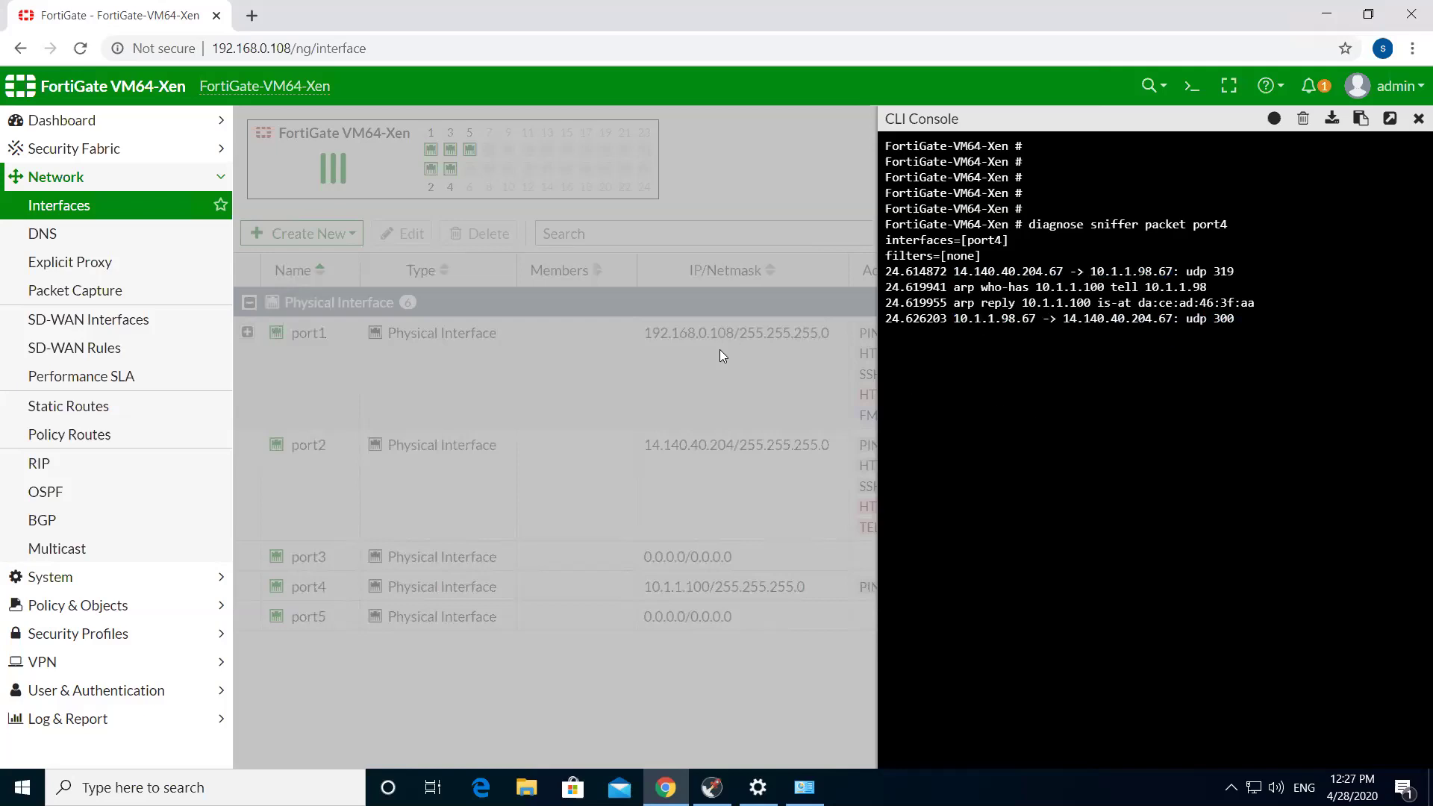
click(804, 787)
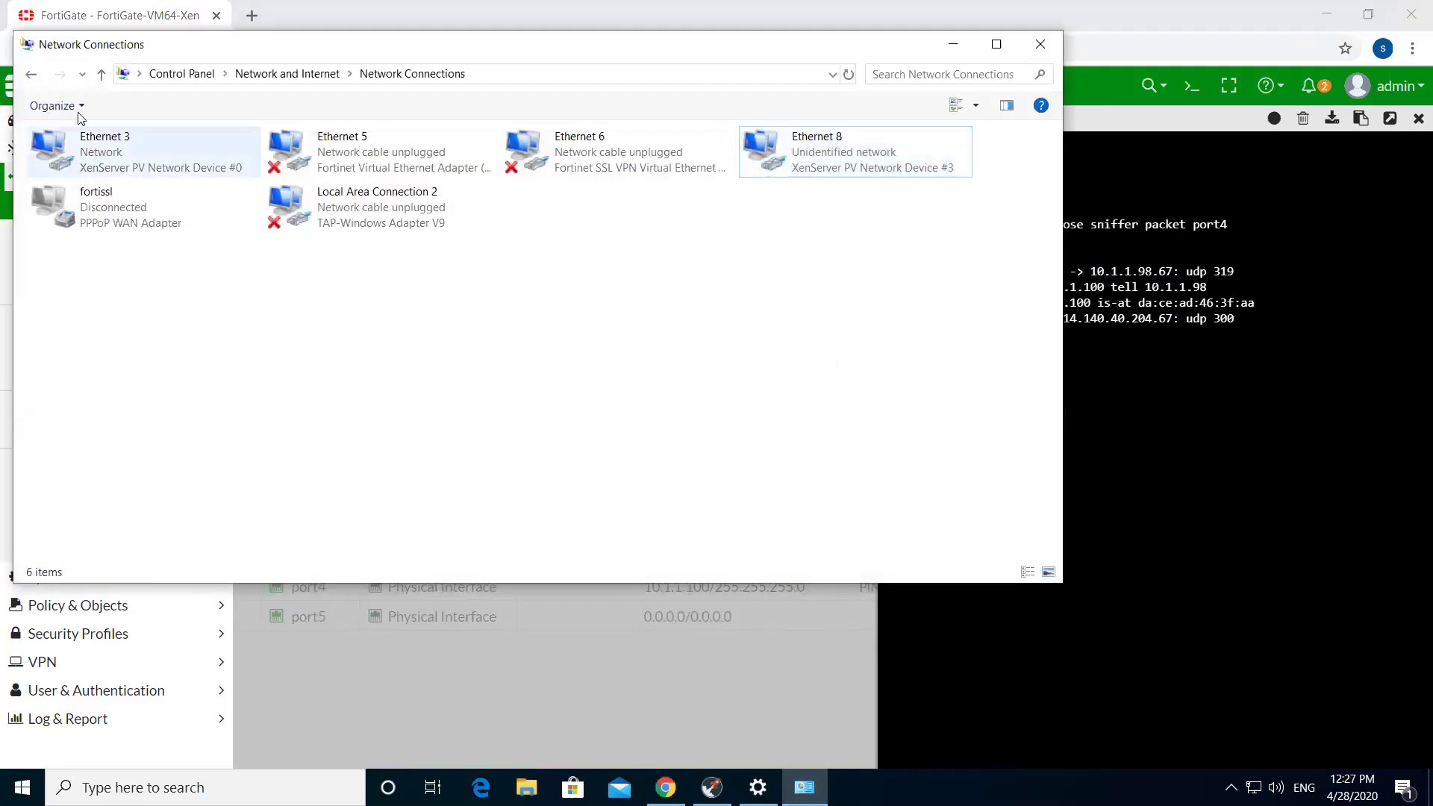
click(102, 74)
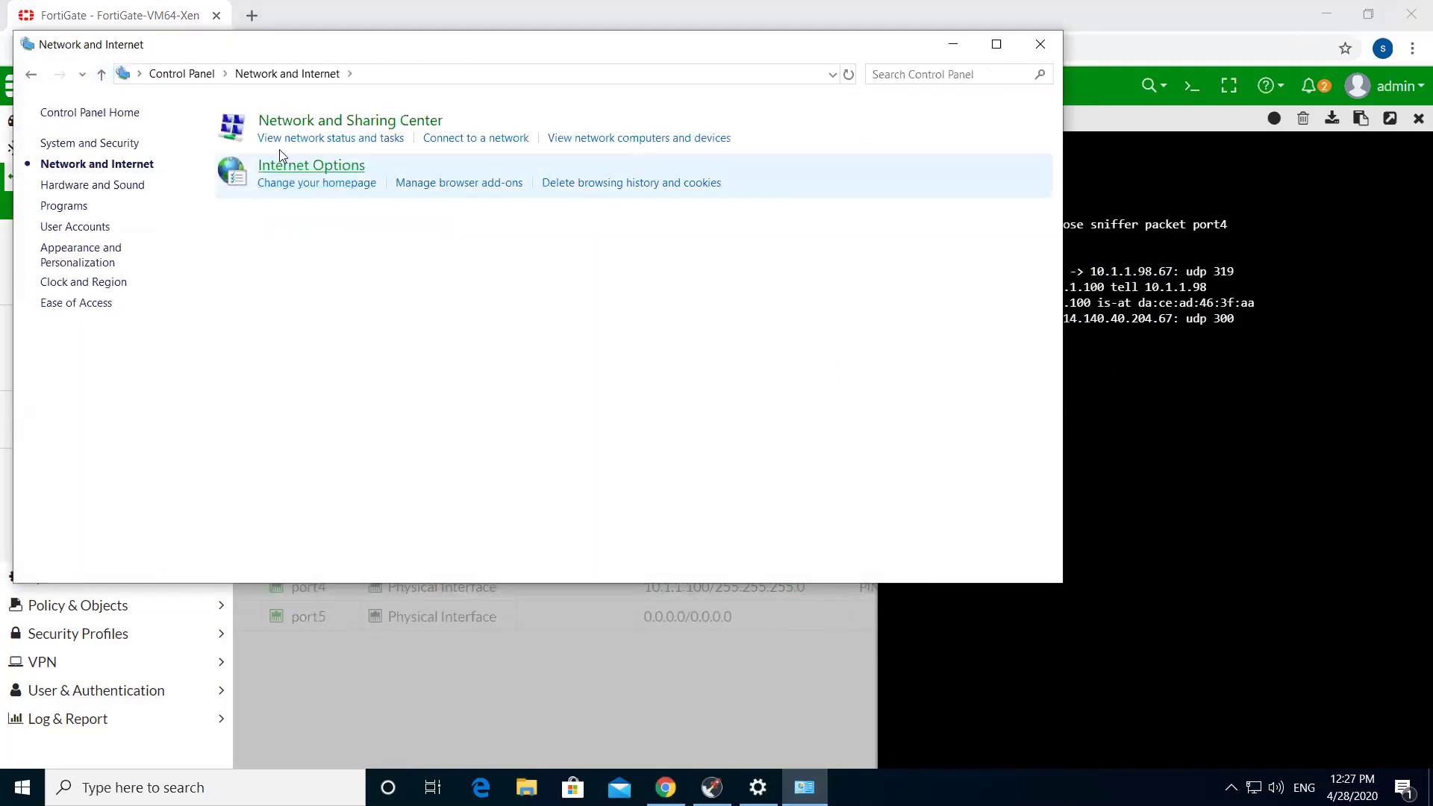
click(329, 123)
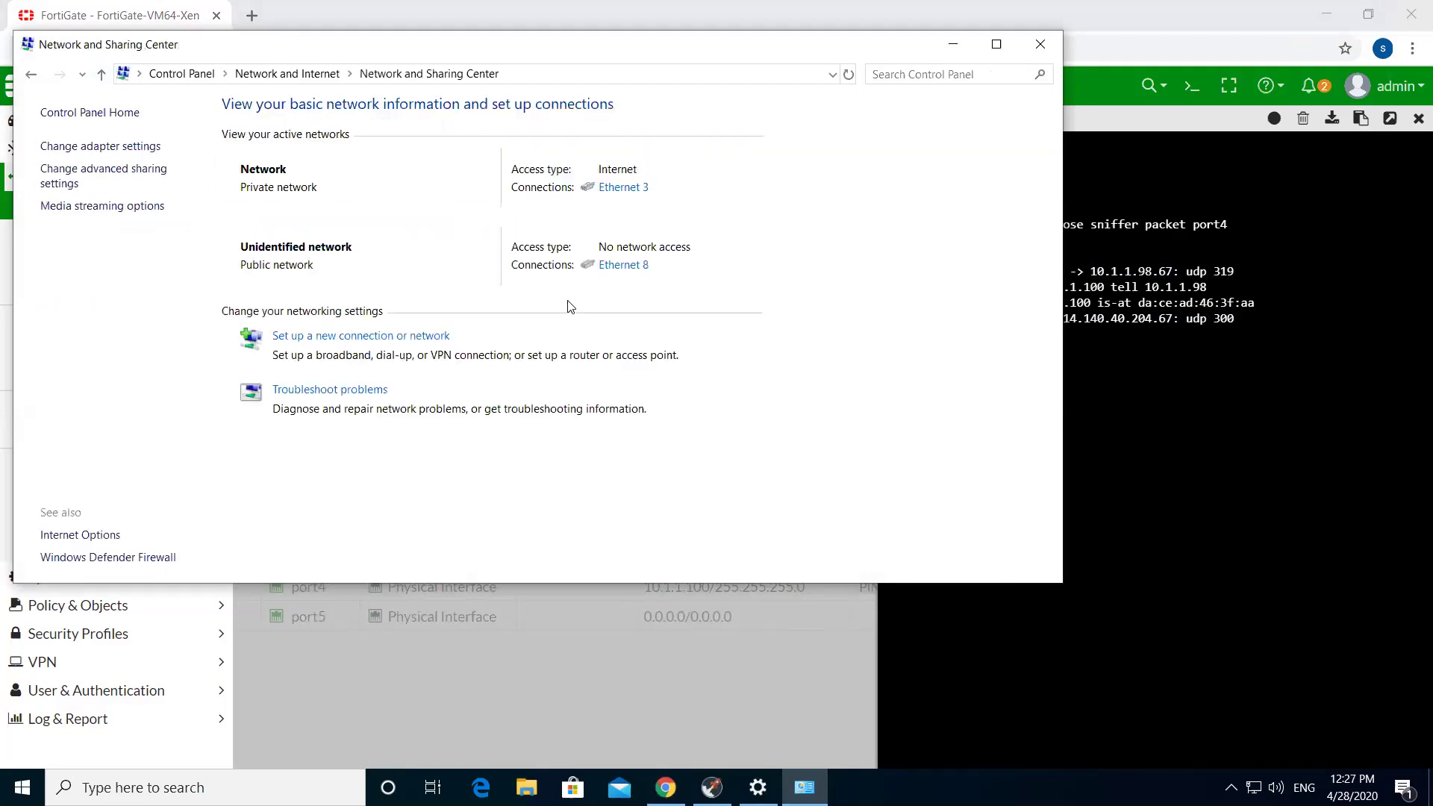
click(621, 267)
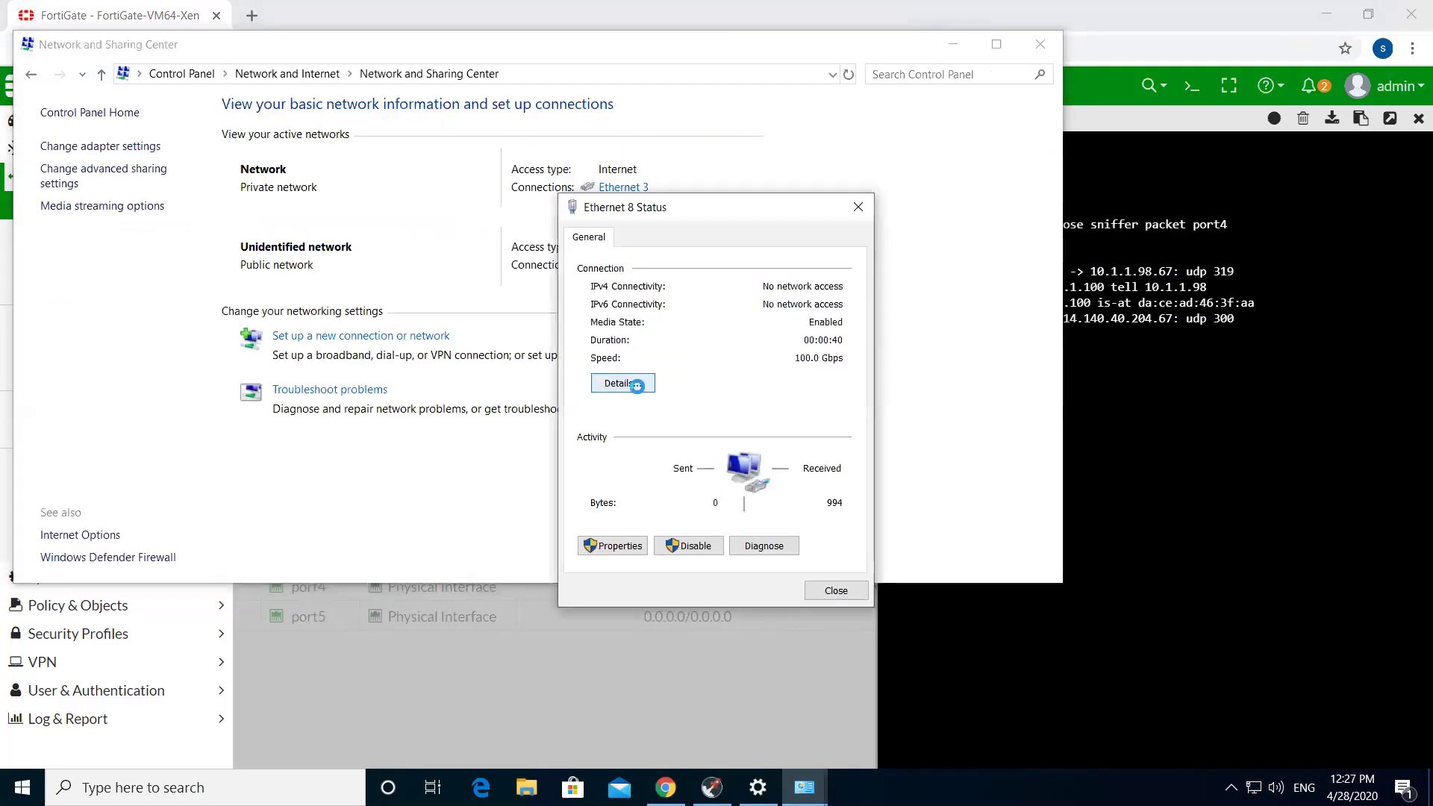
click(746, 365)
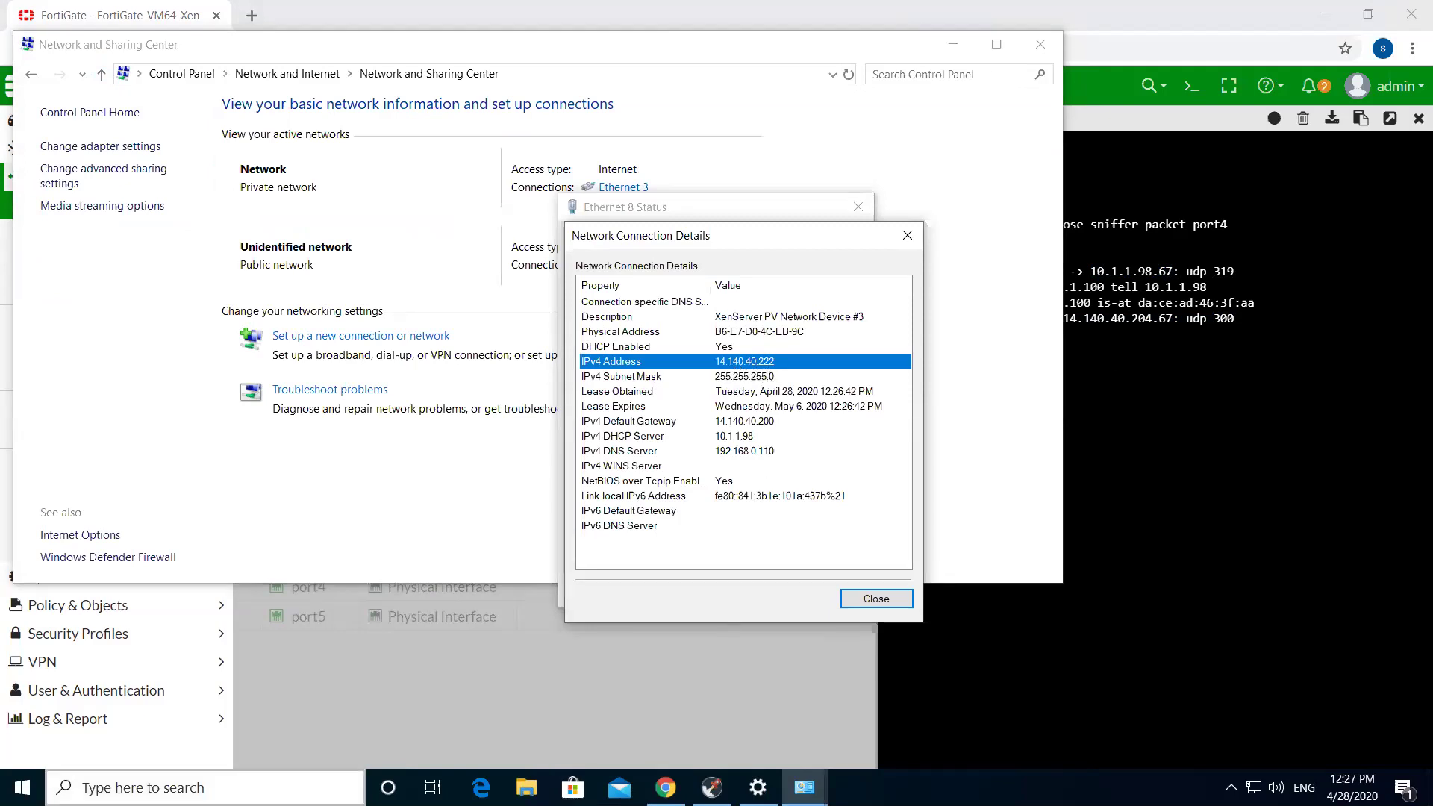
click(149, 788)
Open Command Prompt from search and run ipconfig to list the adapter configuration.
text(cmd)
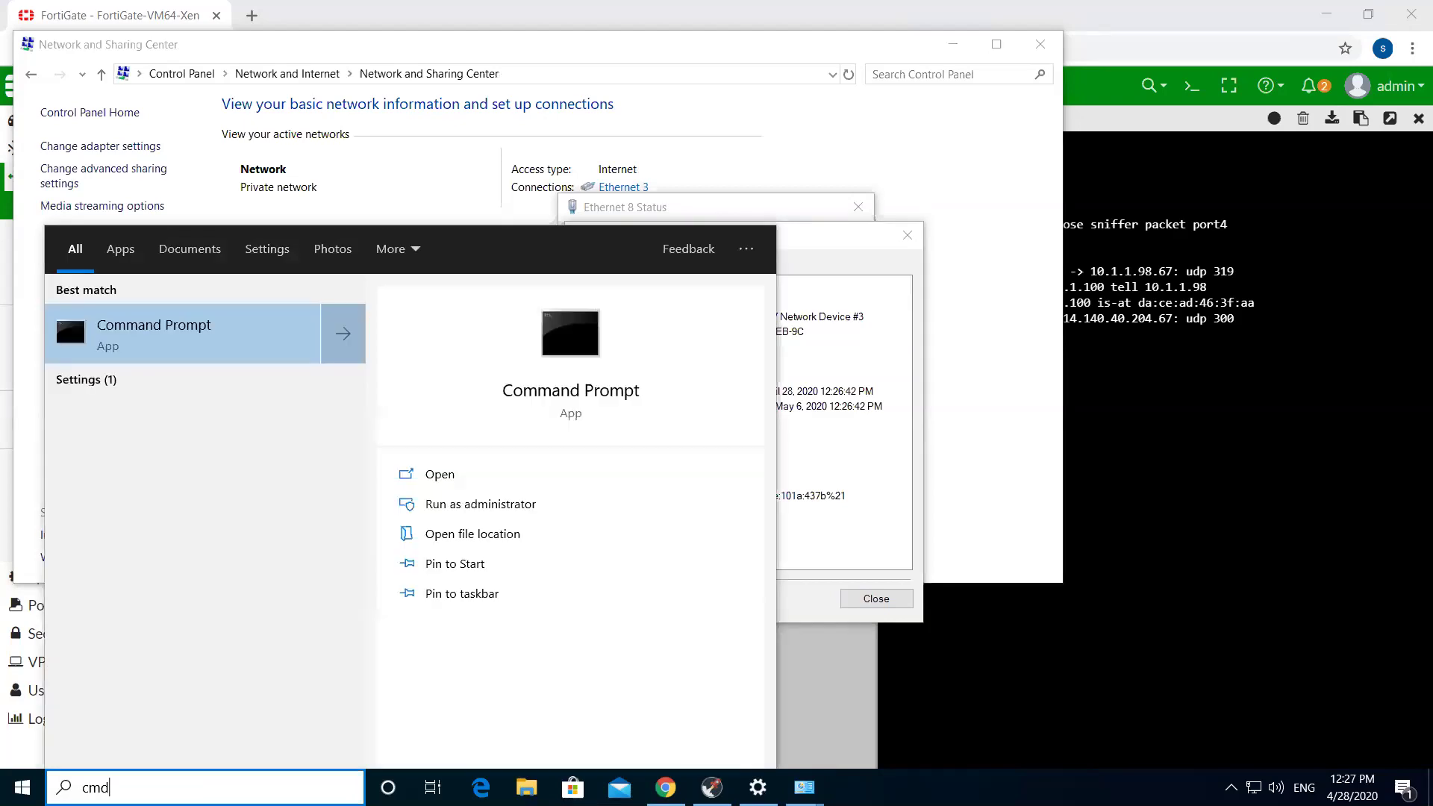
key(Return)
click(429, 297)
key(Return)
text(ipconfig)
key(Return)
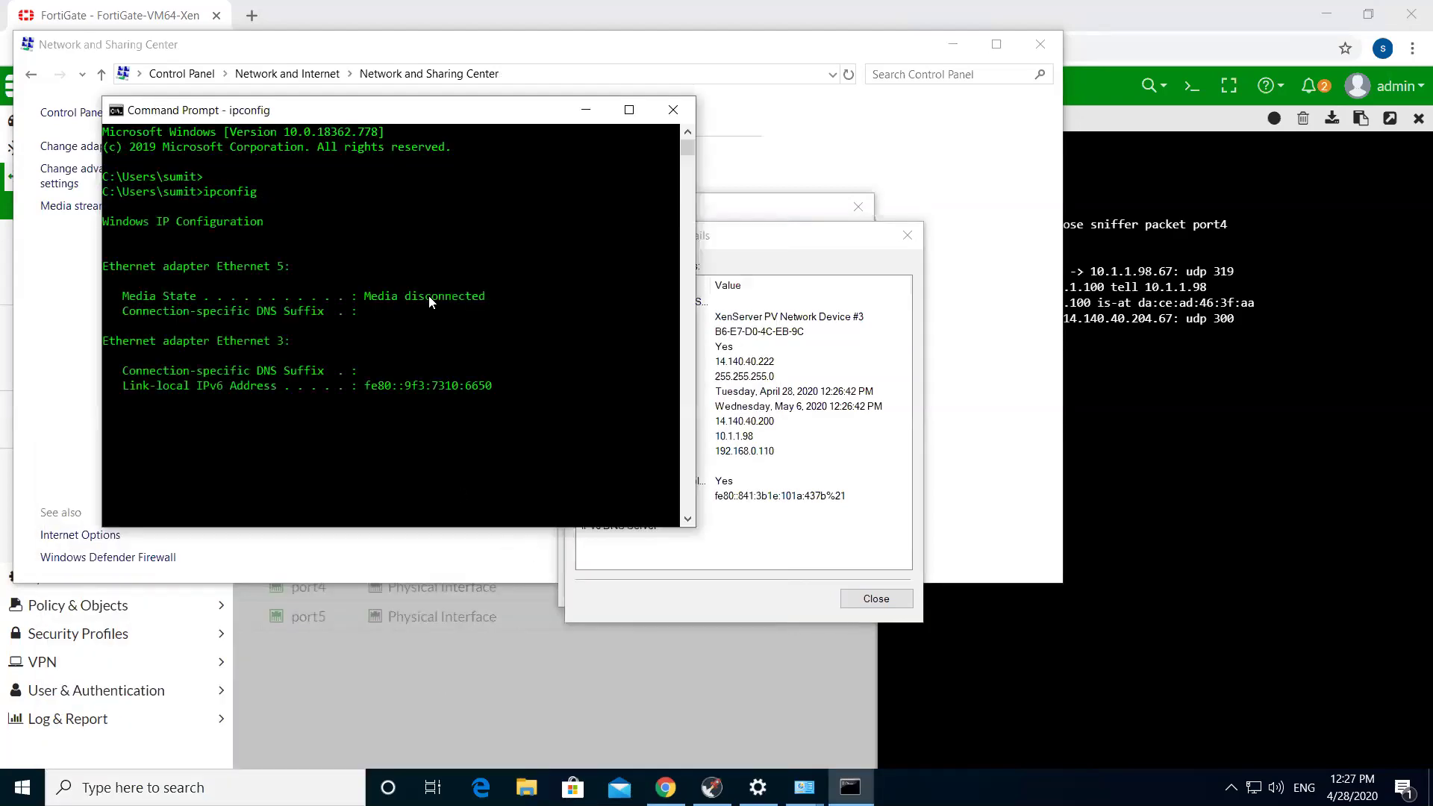
Highlight Ethernet 8's default gateway 14.140.40.200 and compare it against the connection details.
click(440, 415)
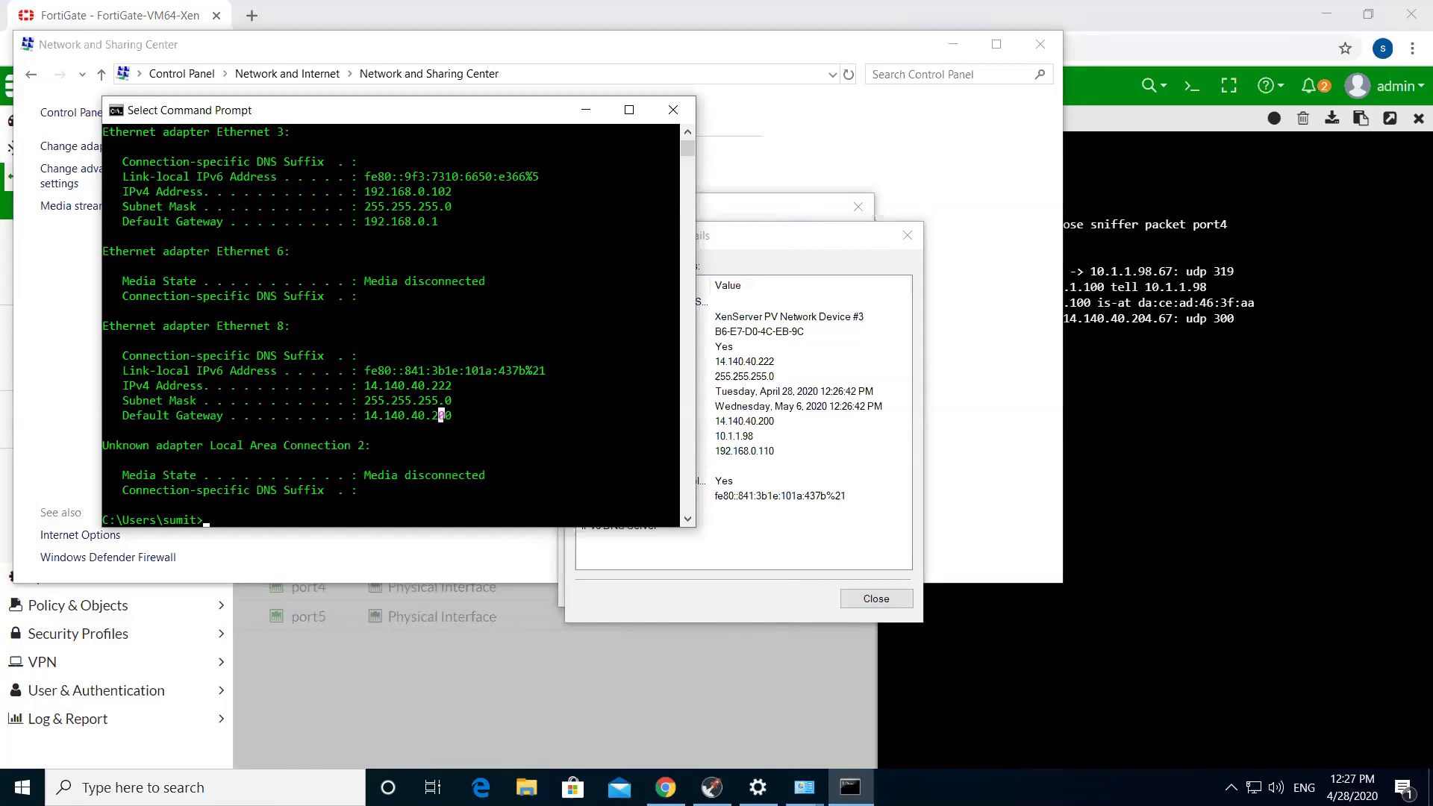
drag(366, 415, 419, 415)
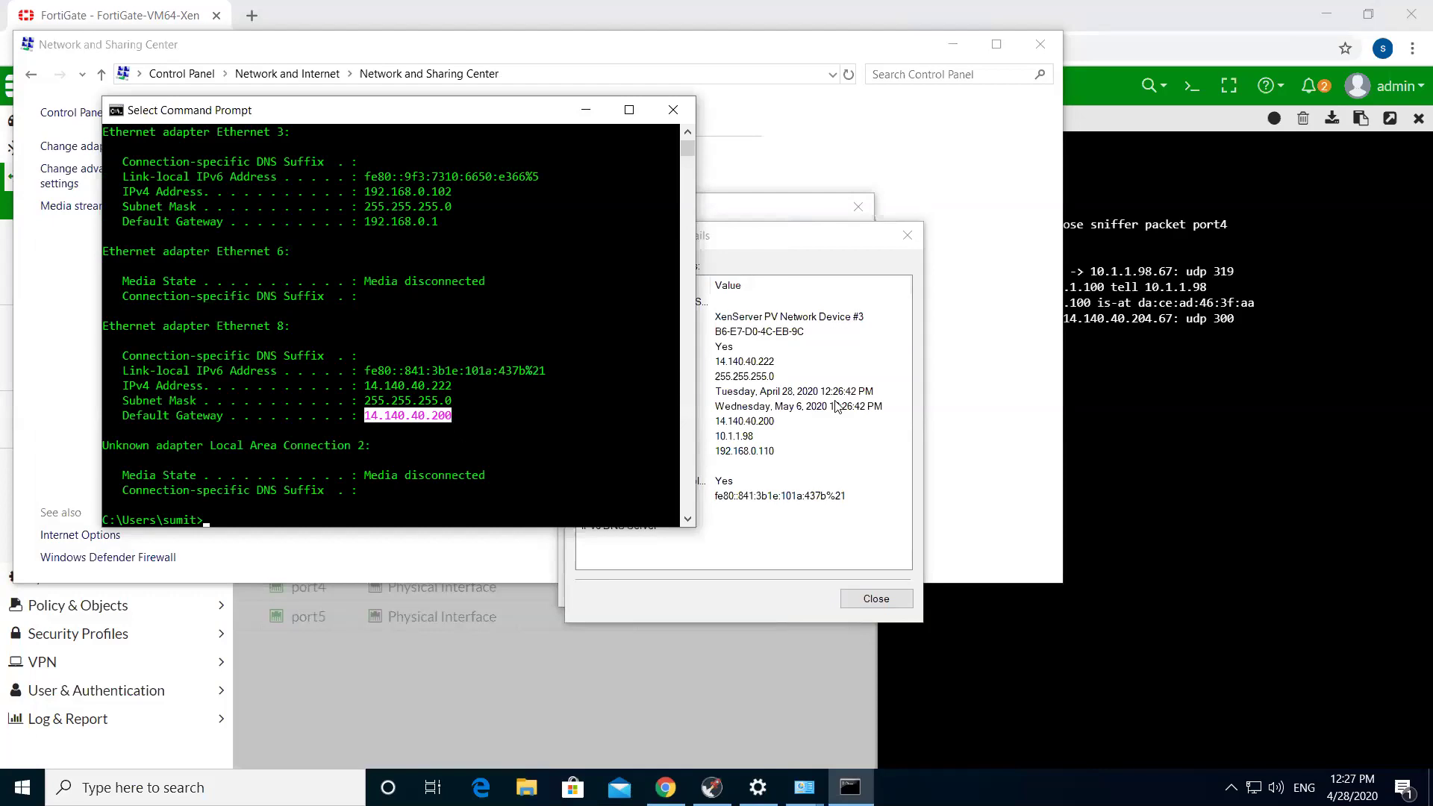
click(777, 279)
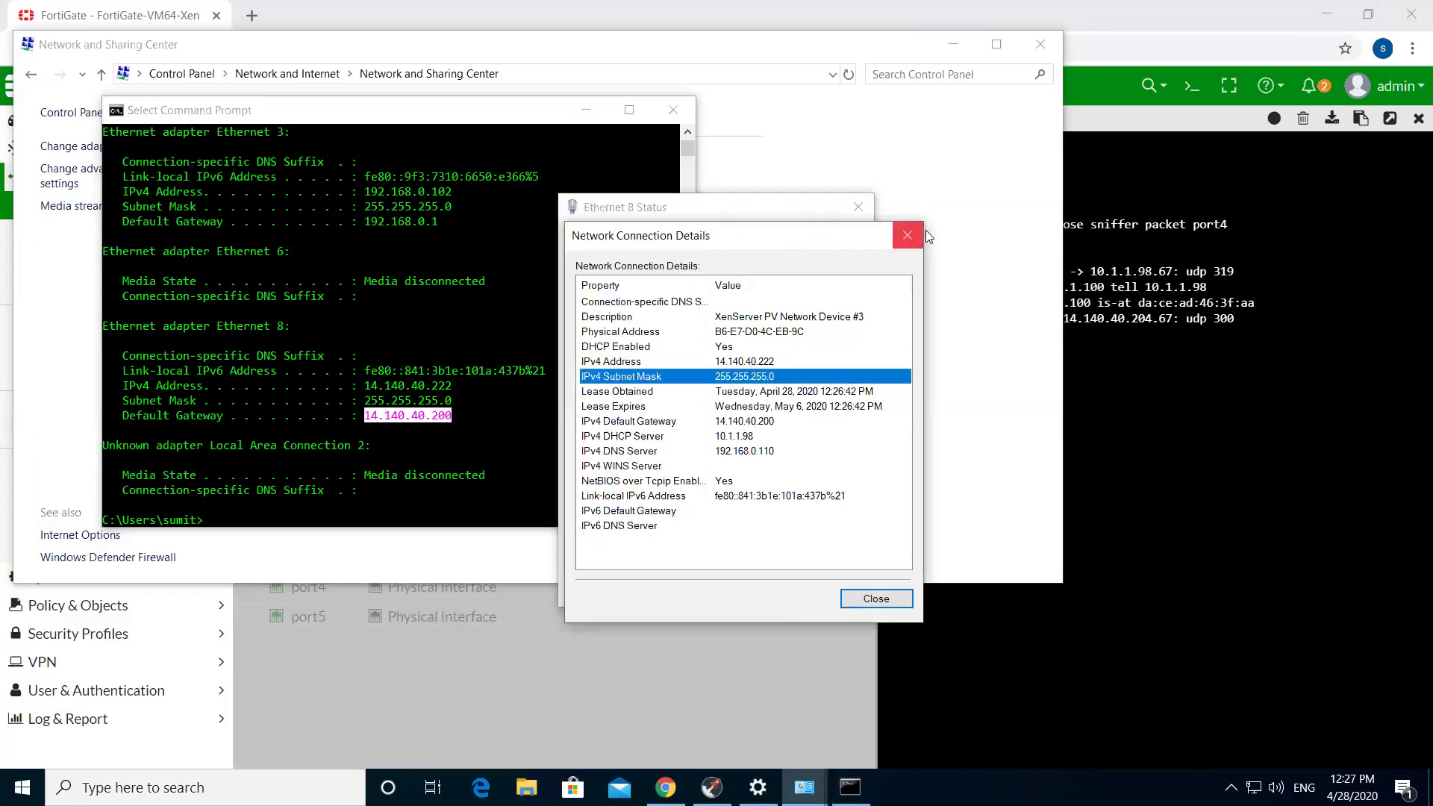
click(478, 396)
click(401, 415)
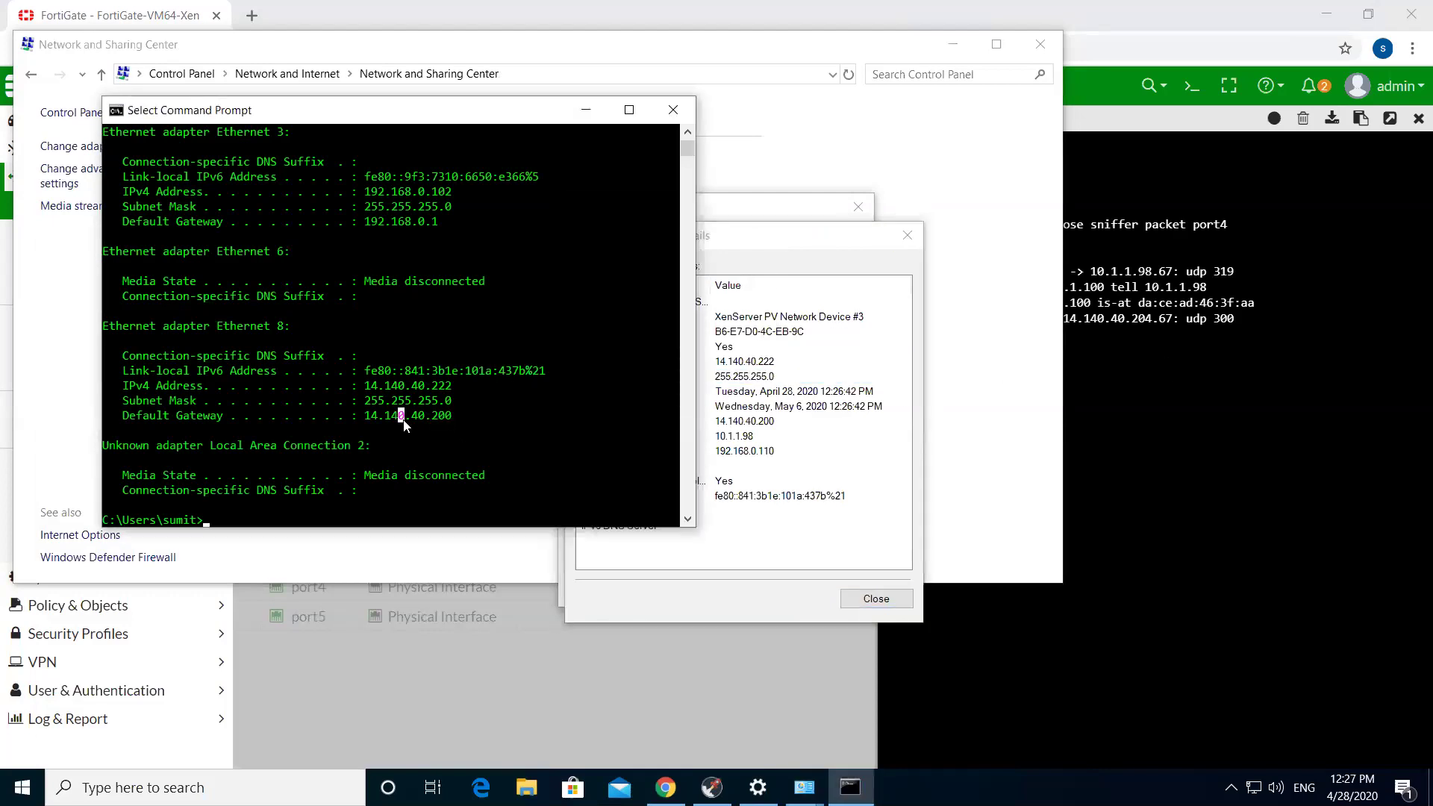
drag(432, 416, 450, 419)
click(462, 427)
click(456, 423)
Close Network Connection Details and move the Ethernet 8 status window to the right.
click(746, 236)
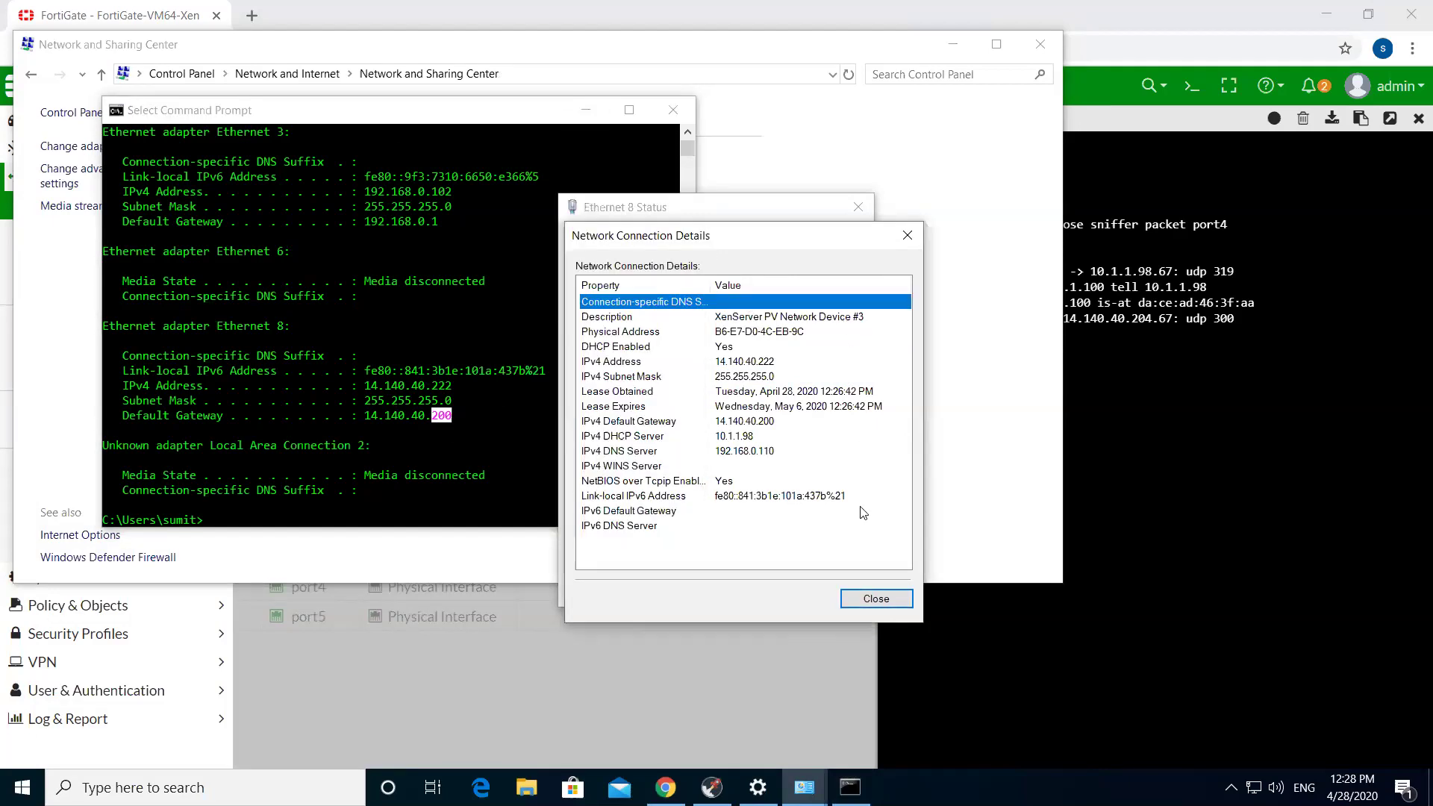
click(874, 606)
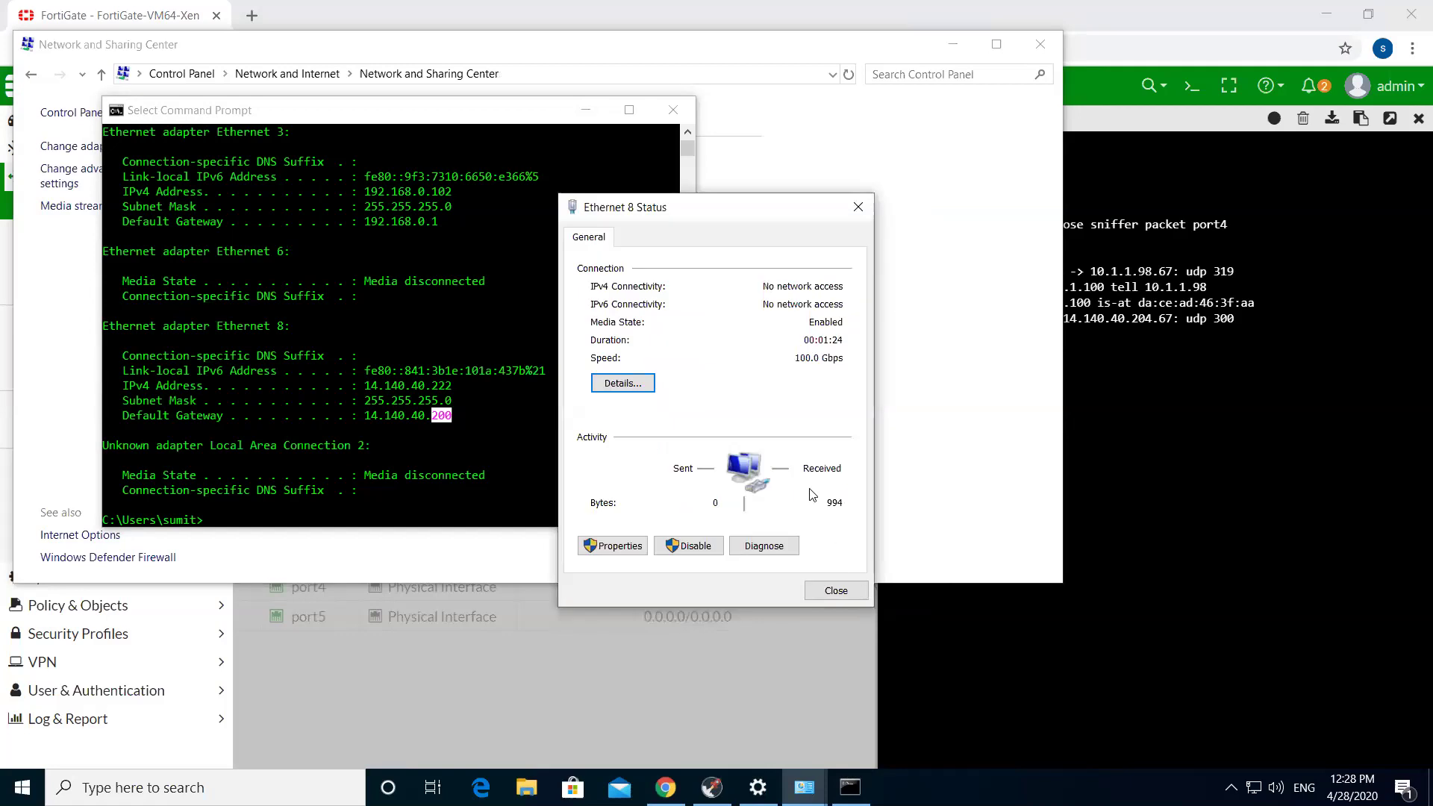
drag(702, 211, 851, 180)
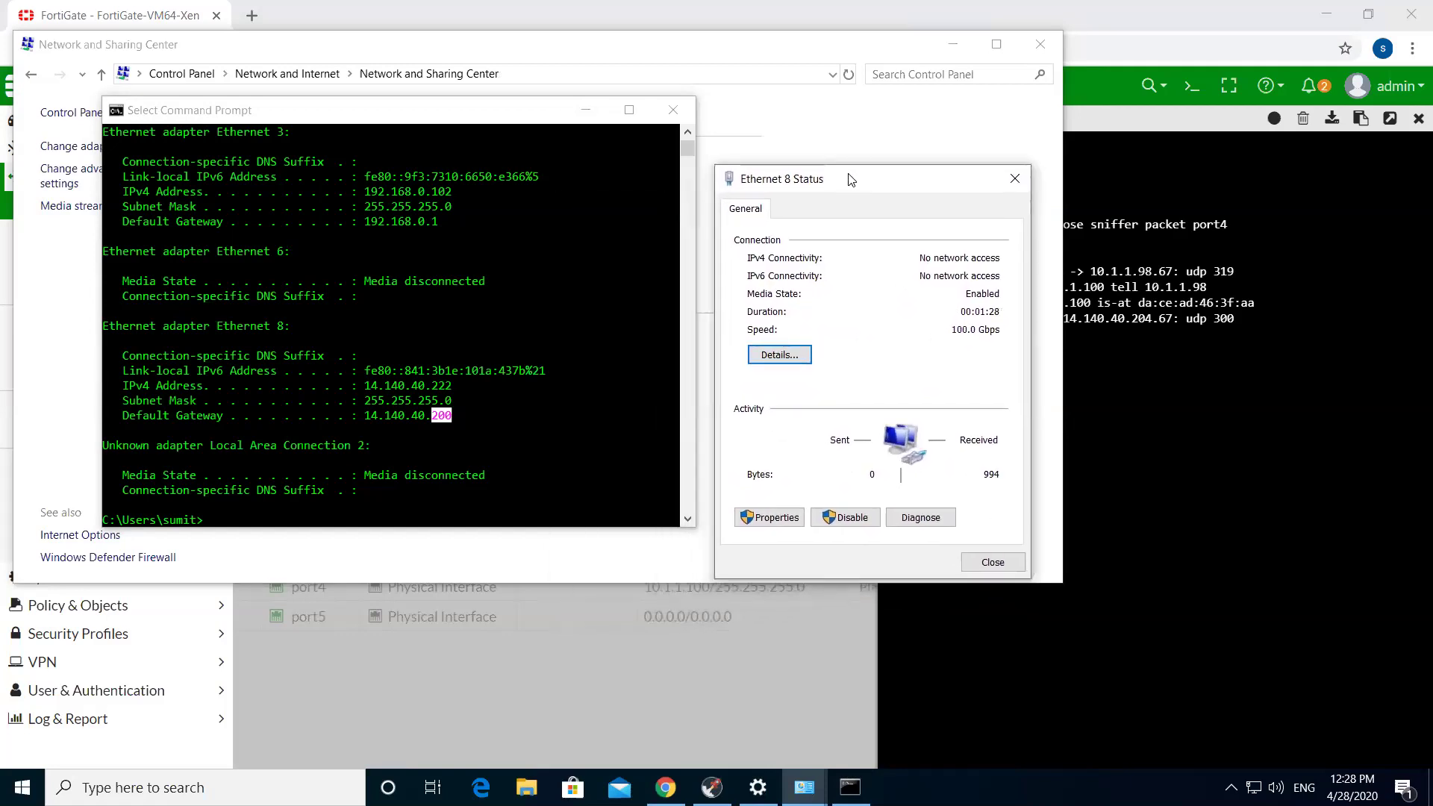